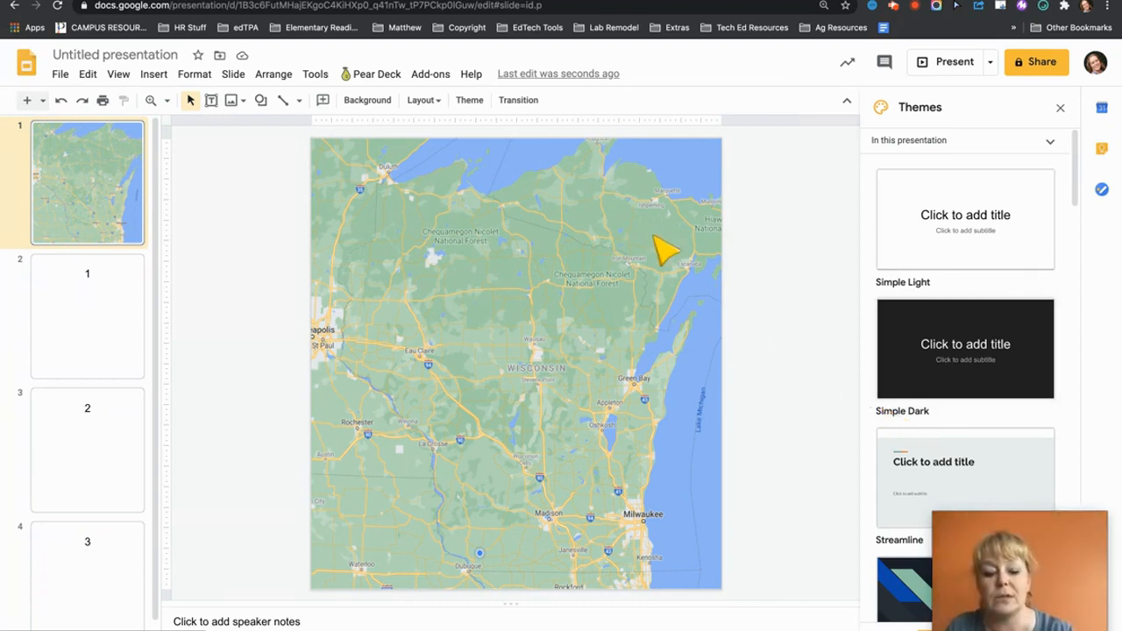
Step: Draw a circle over Milwaukee on the Wisconsin map slide
{"action": "left_click", "coordinate": [260, 102]}
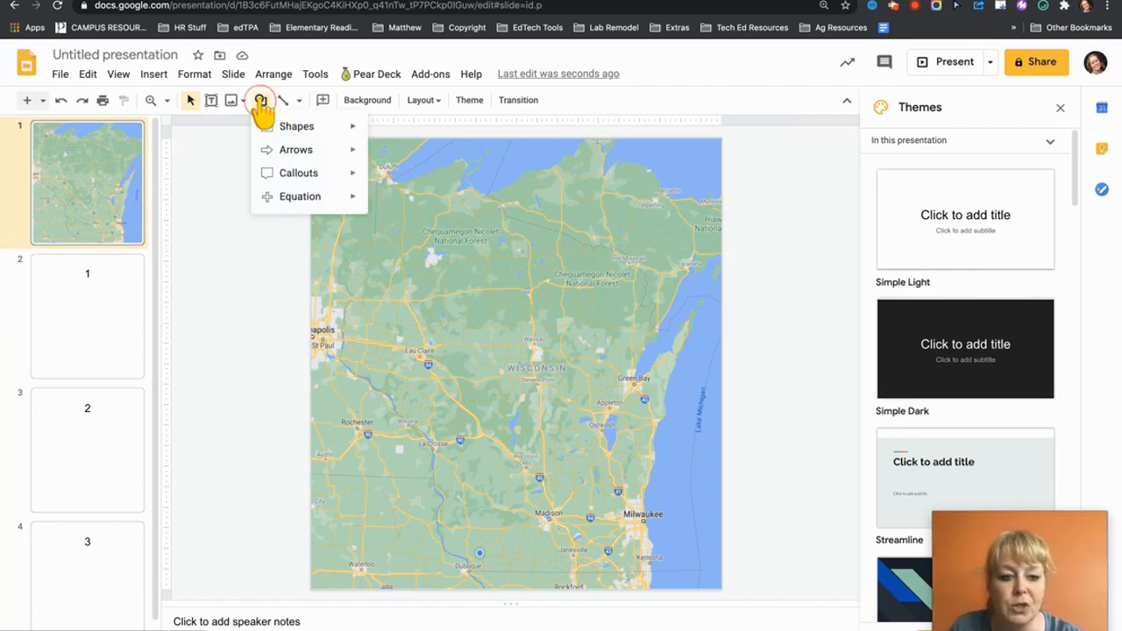
{"action": "mouse_move", "coordinate": [287, 127]}
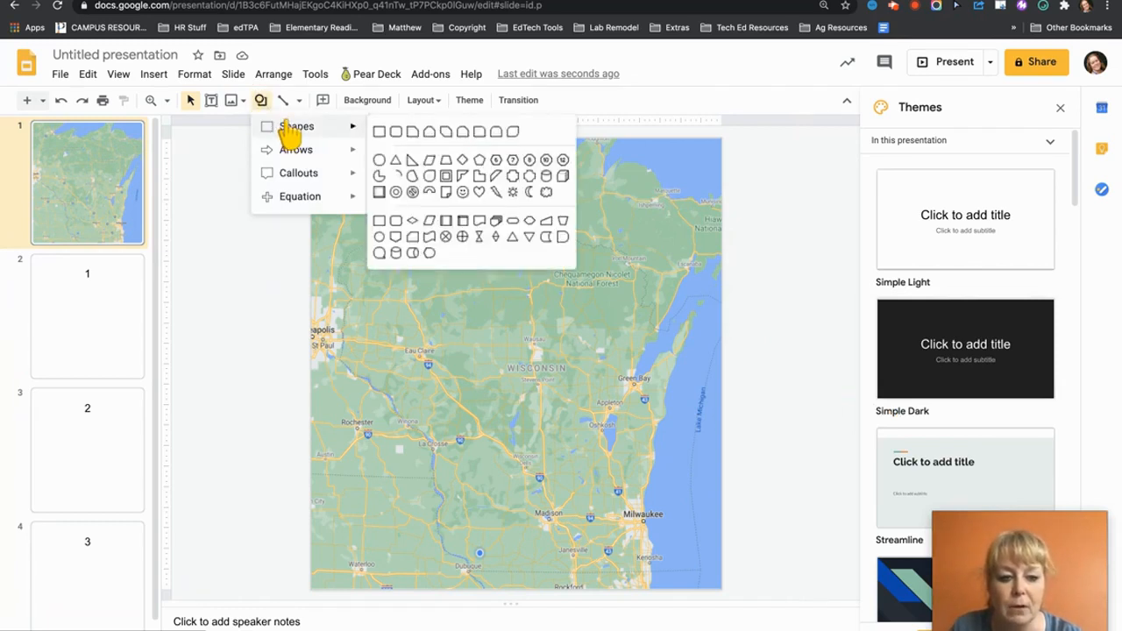
{"action": "left_click", "coordinate": [378, 161]}
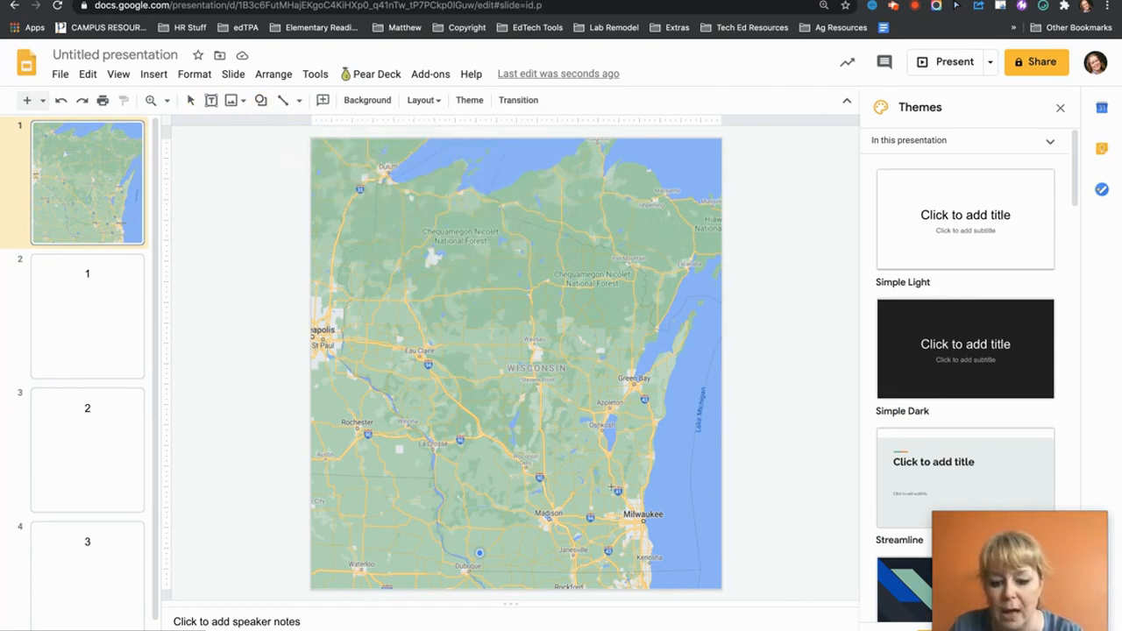
{"action": "left_click_drag", "start_coordinate": [602, 483], "coordinate": [675, 550]}
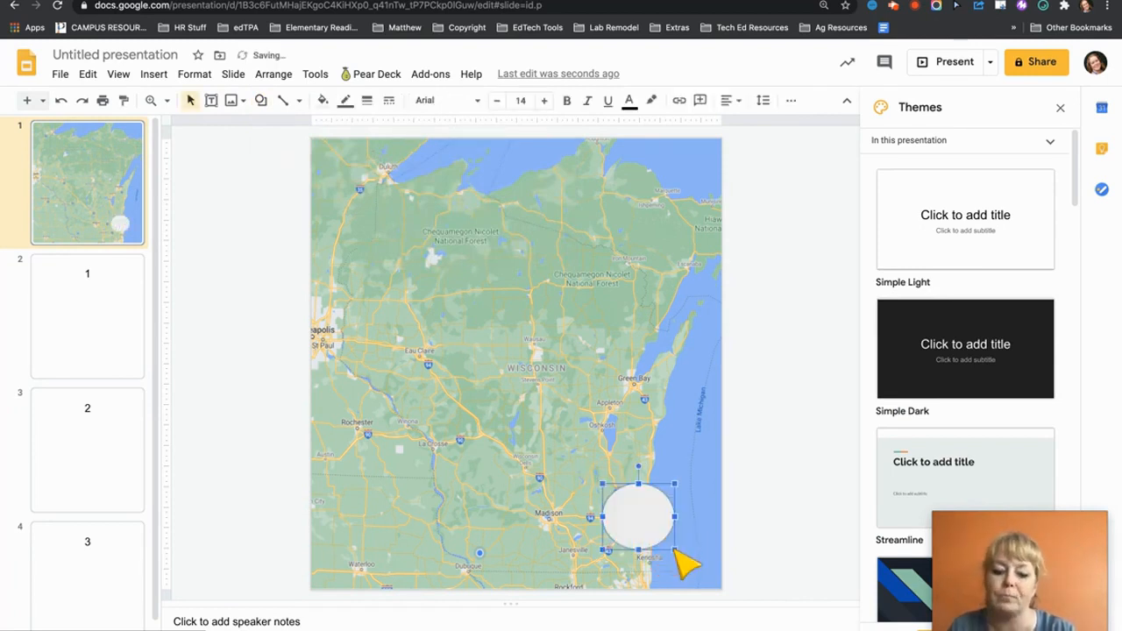
Step: Make the Milwaukee circle's fill transparent and give it a thicker outline
{"action": "left_click", "coordinate": [323, 100]}
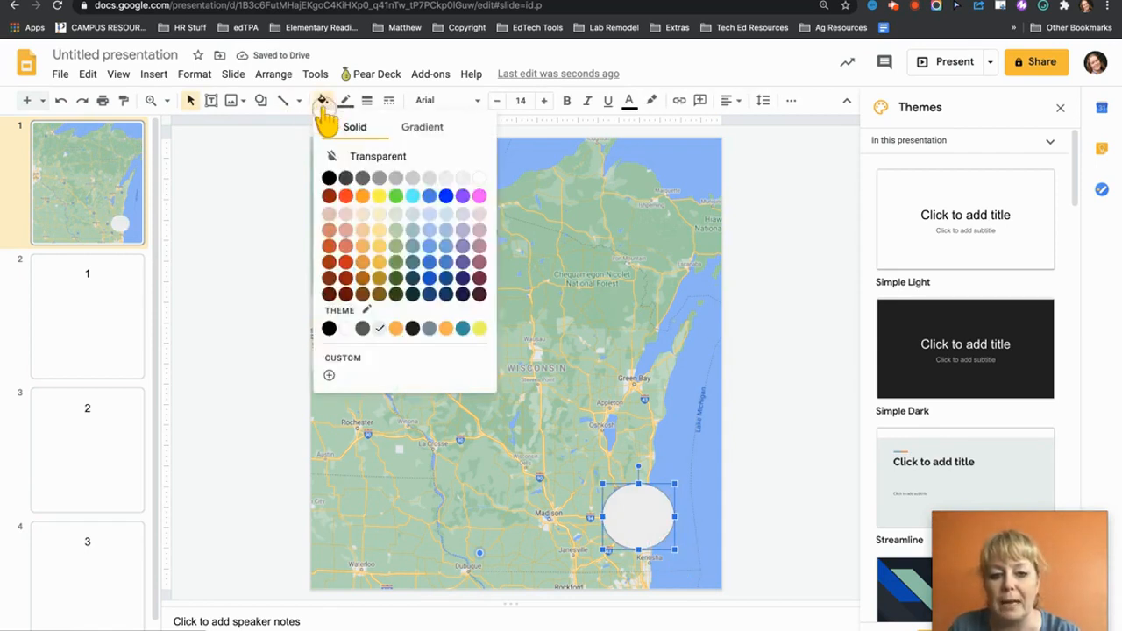
{"action": "left_click", "coordinate": [361, 157]}
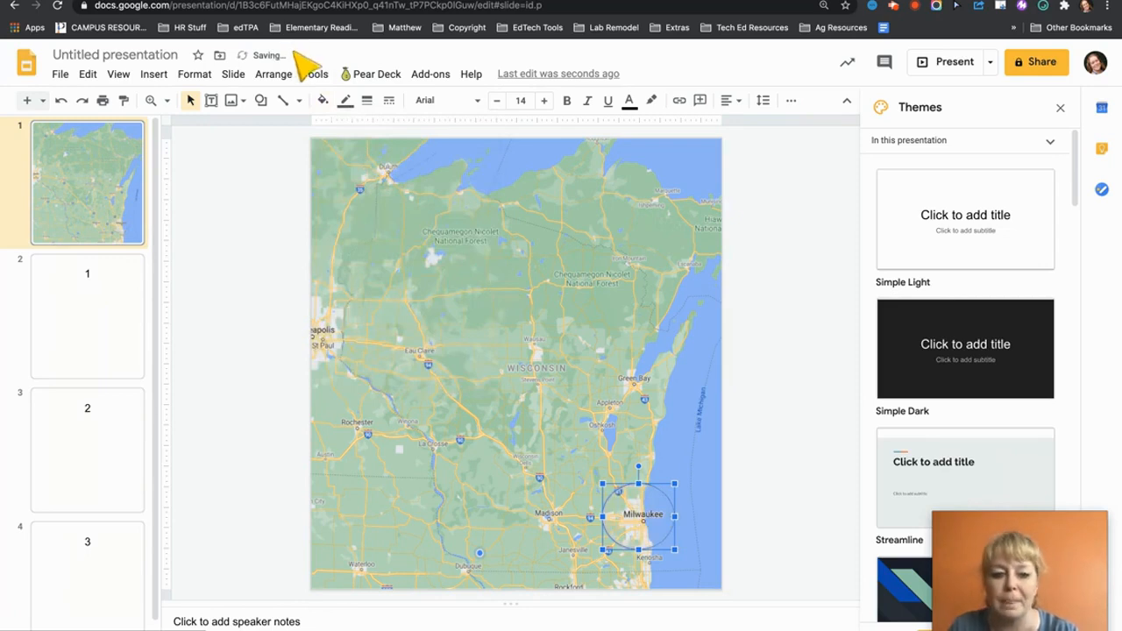
{"action": "left_click", "coordinate": [367, 102]}
{"action": "left_click", "coordinate": [397, 220]}
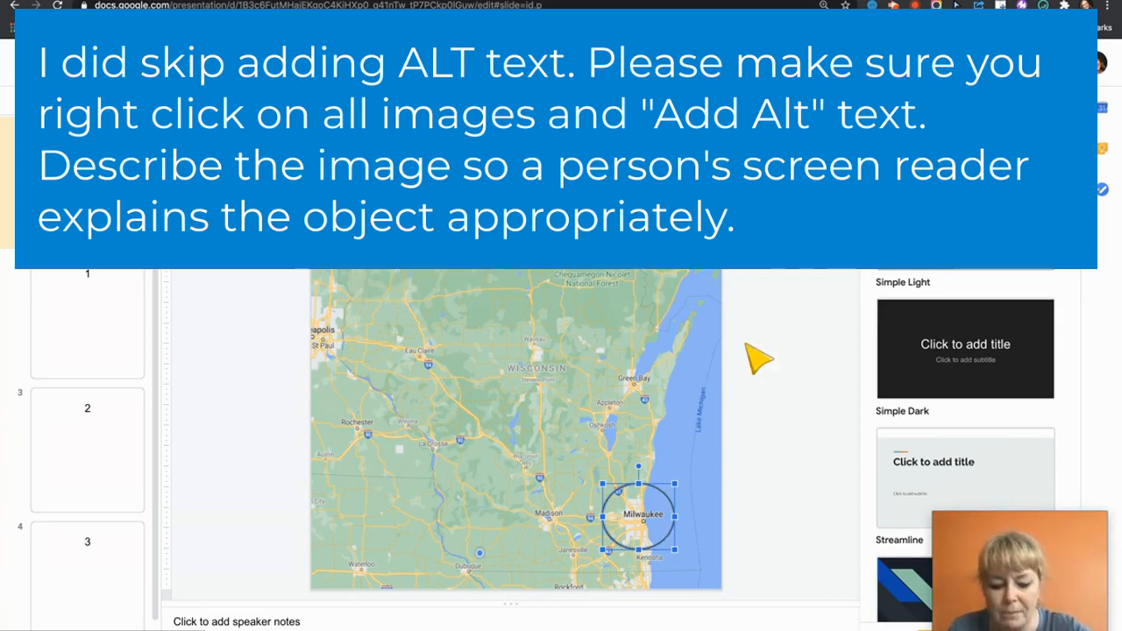
Step: Duplicate the Milwaukee circle three times and place the copies over La Crosse, over Green Bay and just above Dubuque
{"action": "left_click_drag", "start_coordinate": [636, 511], "coordinate": [642, 517]}
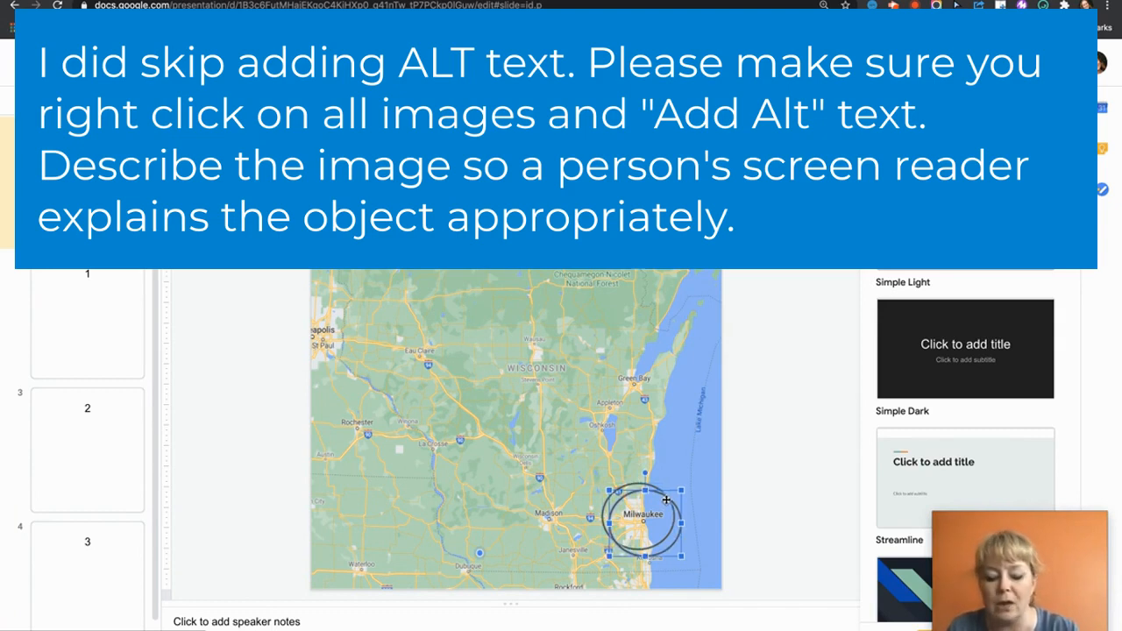
{"action": "key", "text": "ctrl+d"}
{"action": "key", "text": "ctrl+d"}
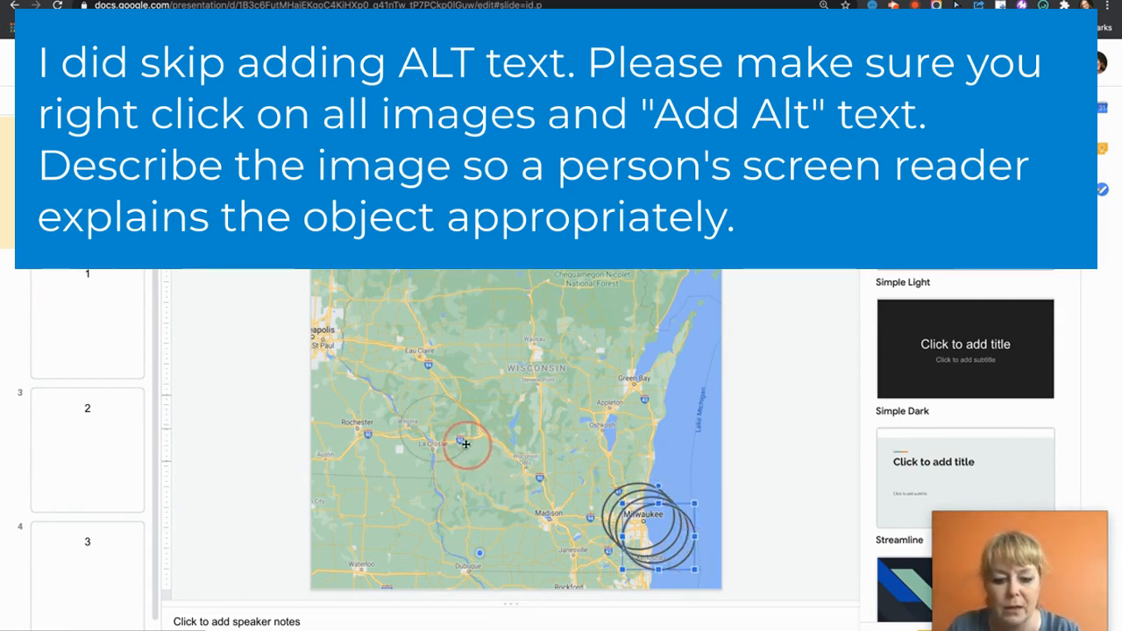
{"action": "left_click_drag", "start_coordinate": [469, 459], "coordinate": [468, 459]}
{"action": "left_click", "coordinate": [676, 531]}
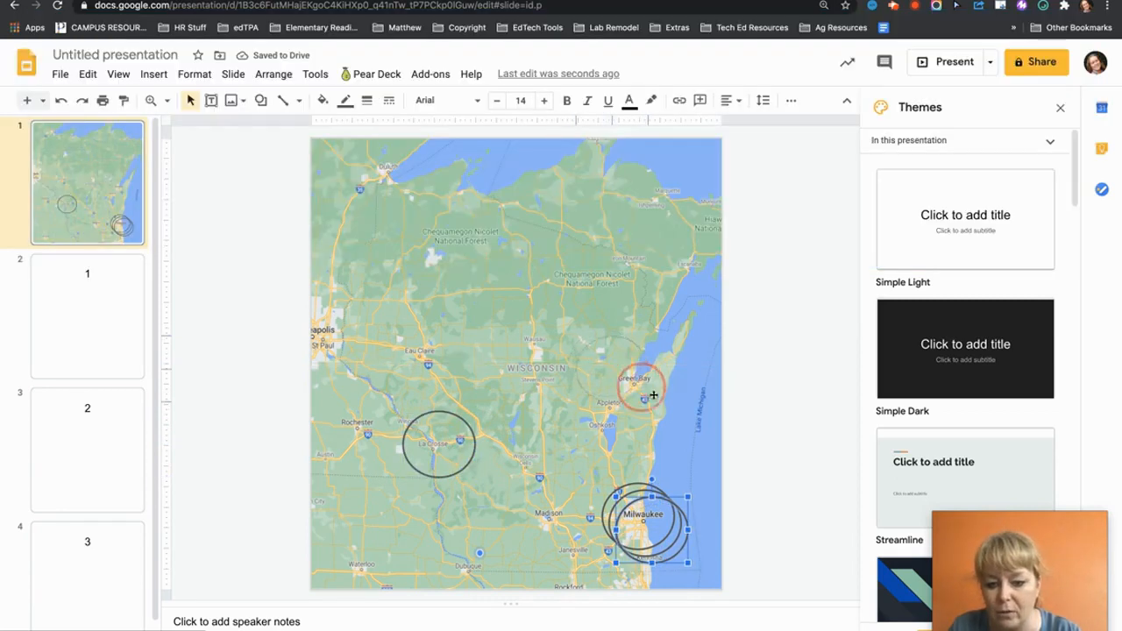
{"action": "left_click_drag", "start_coordinate": [660, 399], "coordinate": [660, 399]}
{"action": "left_click_drag", "start_coordinate": [664, 548], "coordinate": [515, 572]}
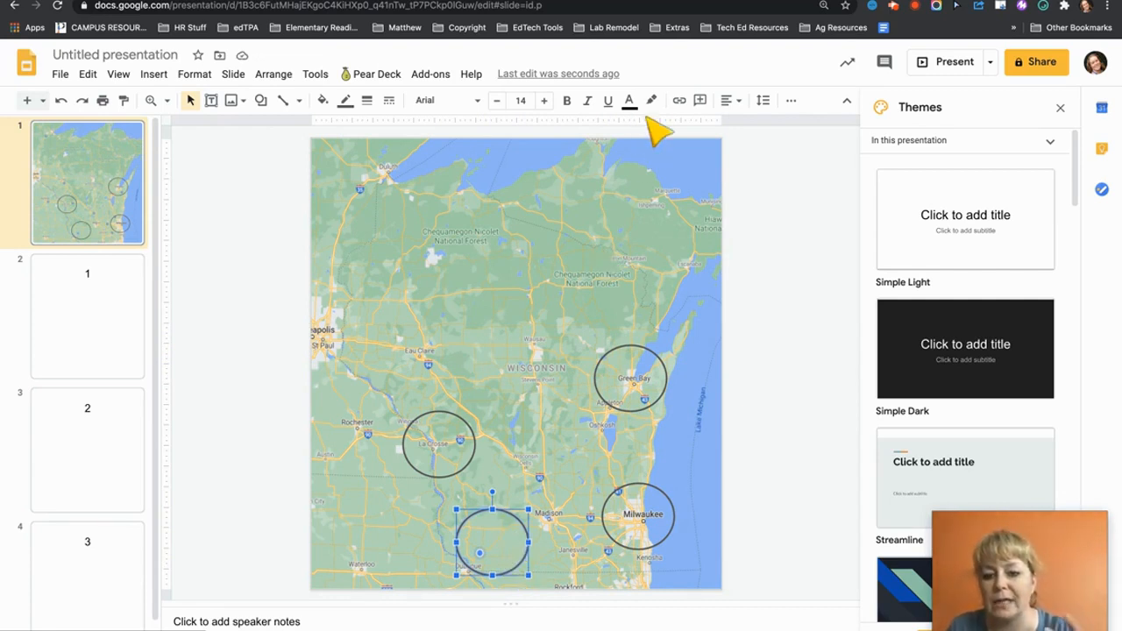
Step: Link the circle near Dubuque to slide 2 of this presentation
{"action": "left_click", "coordinate": [680, 104]}
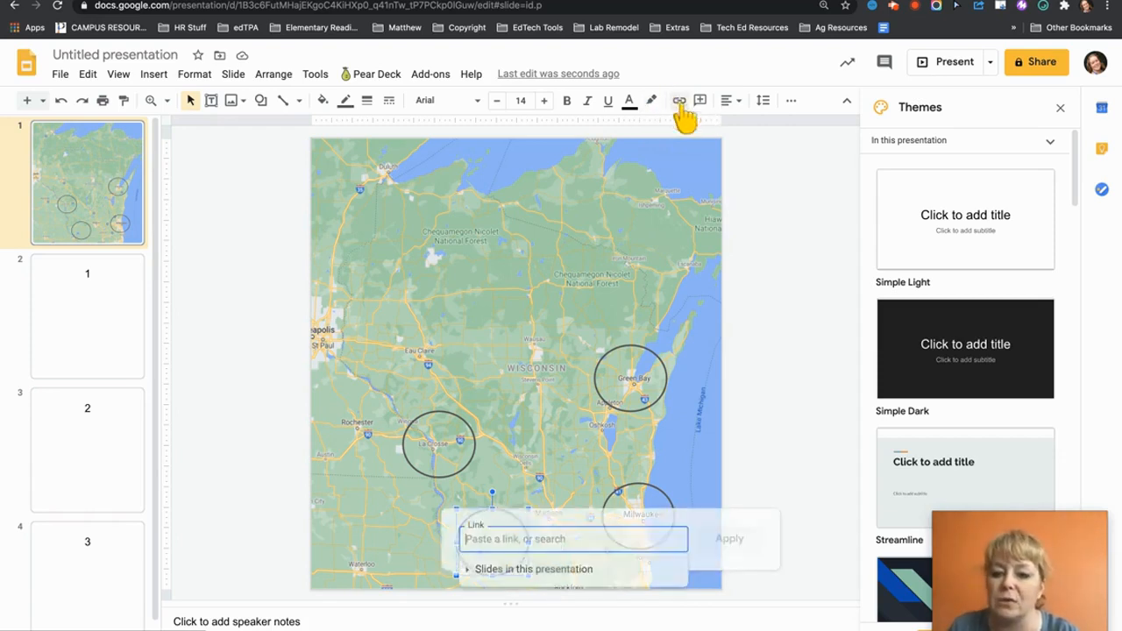
{"action": "left_click", "coordinate": [570, 570]}
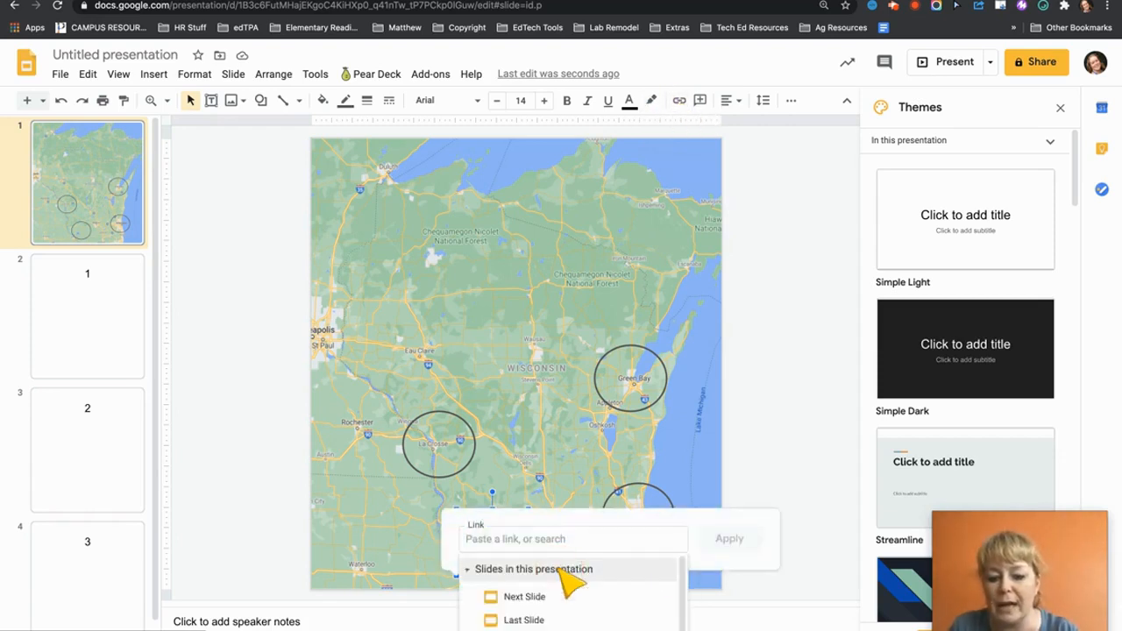
{"action": "scroll", "coordinate": [566, 579], "scroll_direction": "down", "scroll_amount": 1}
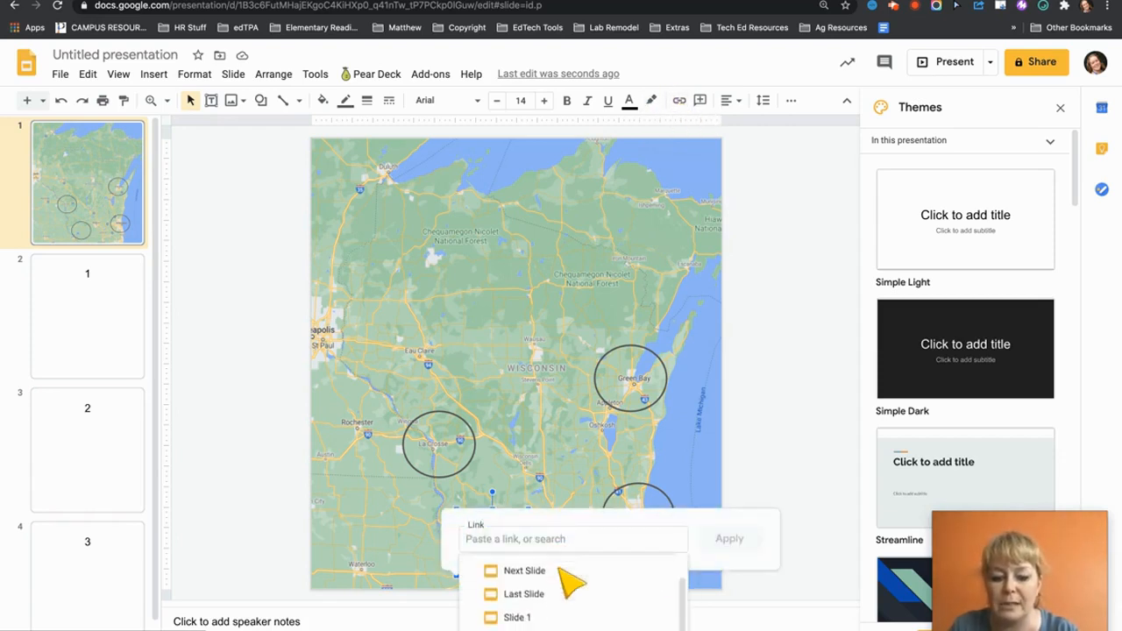
{"action": "left_click", "coordinate": [517, 624]}
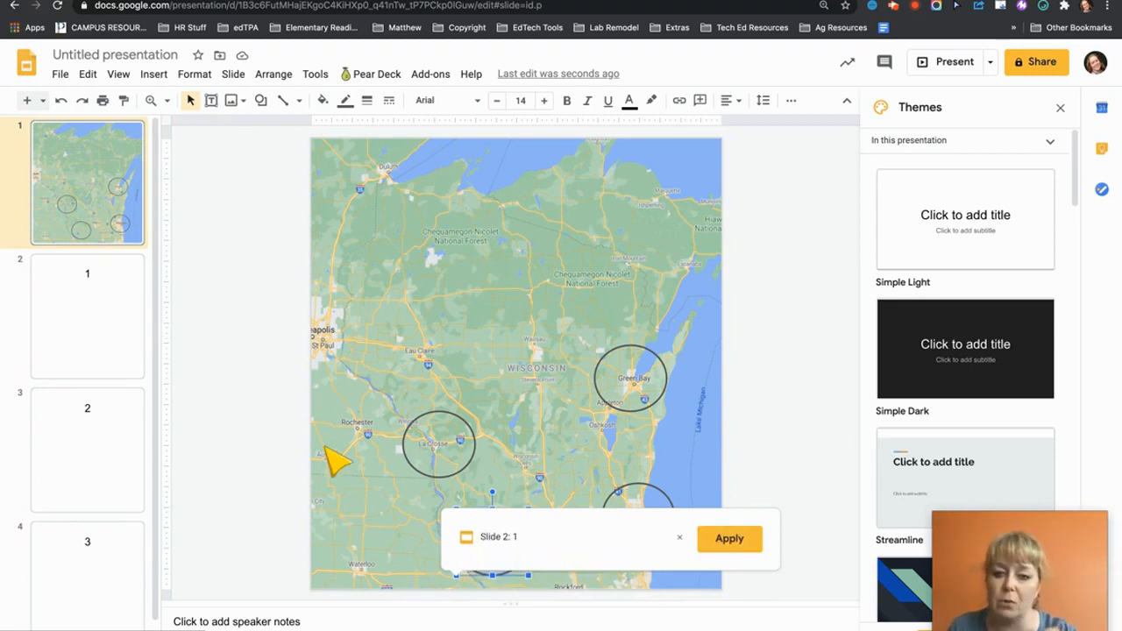
{"action": "left_click", "coordinate": [728, 544]}
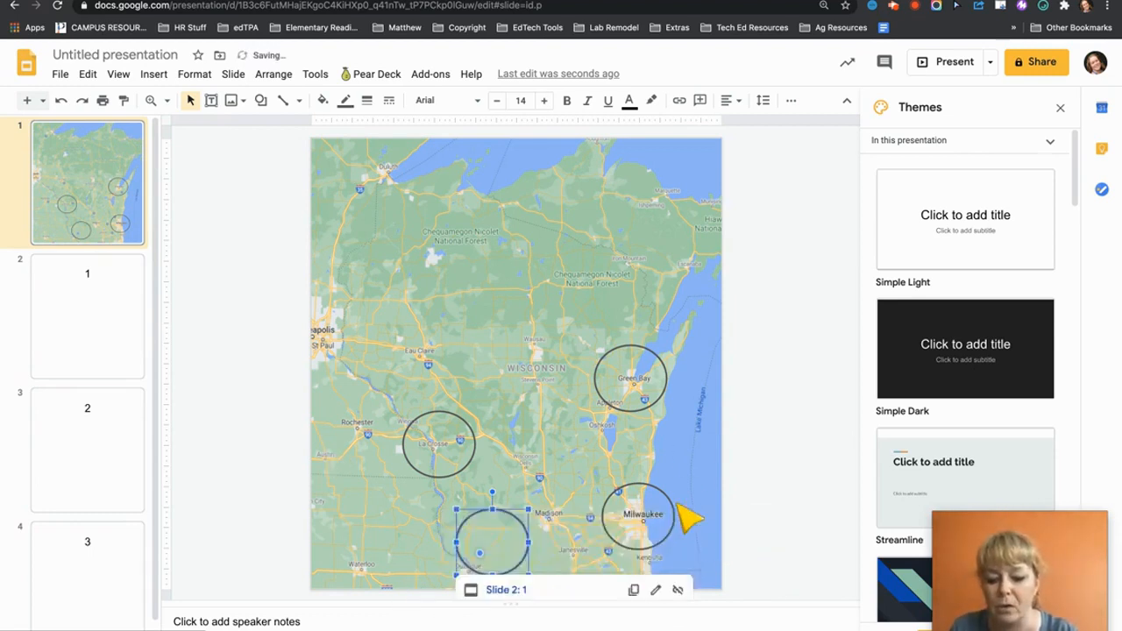
Step: Link the La Crosse circle to slide 3 of this presentation
{"action": "left_click", "coordinate": [450, 450]}
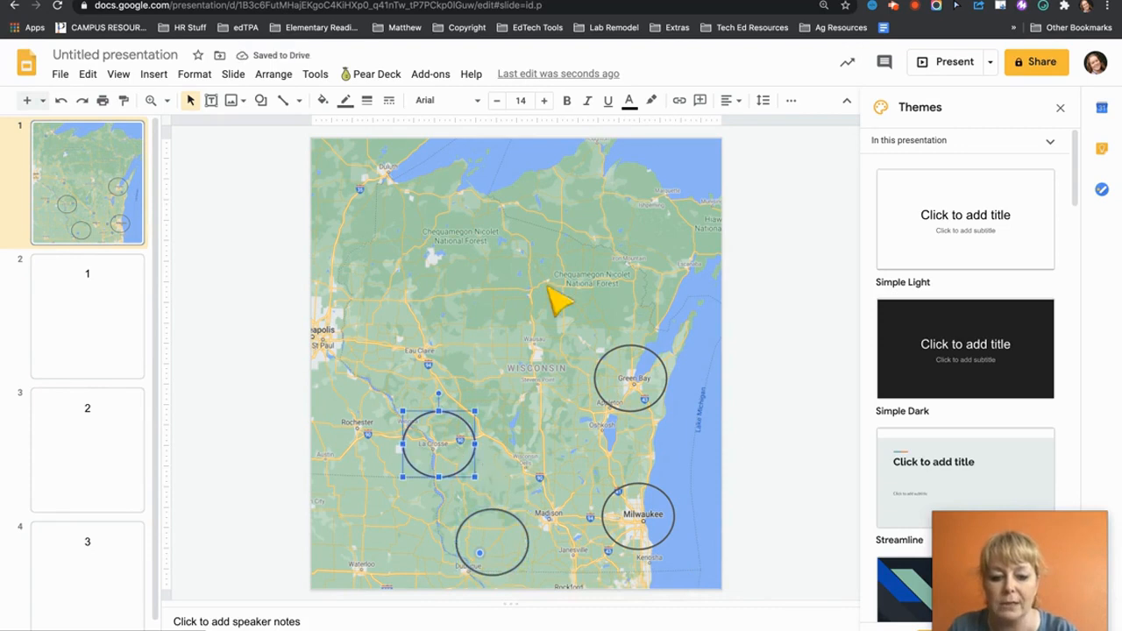
{"action": "left_click", "coordinate": [680, 103]}
{"action": "left_click", "coordinate": [520, 540]}
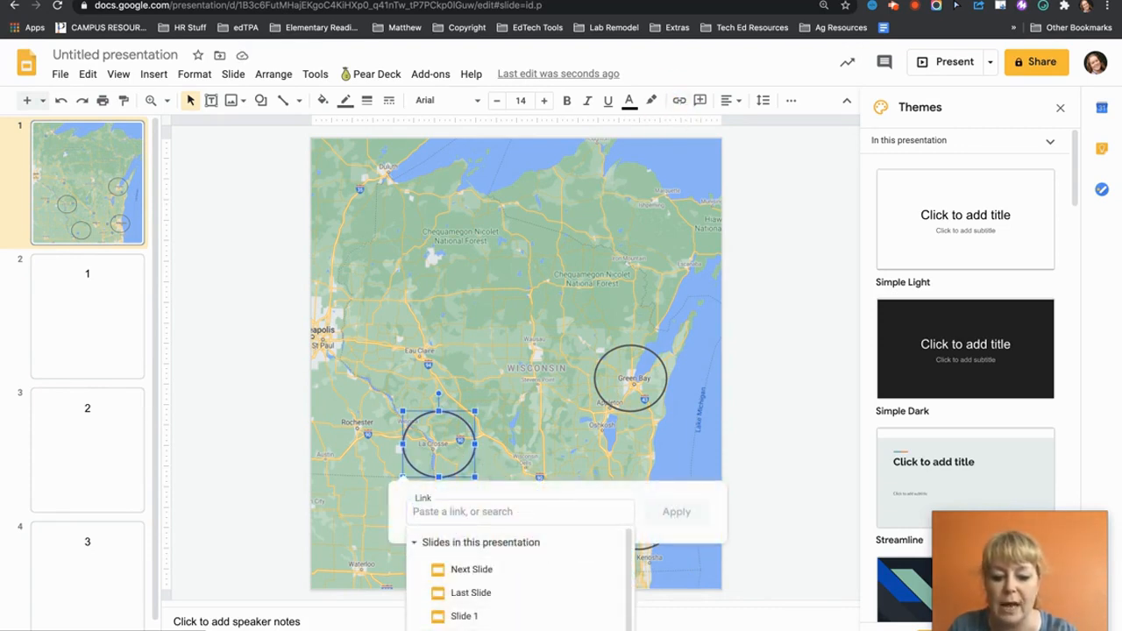
{"action": "left_click", "coordinate": [528, 630]}
{"action": "left_click", "coordinate": [672, 512]}
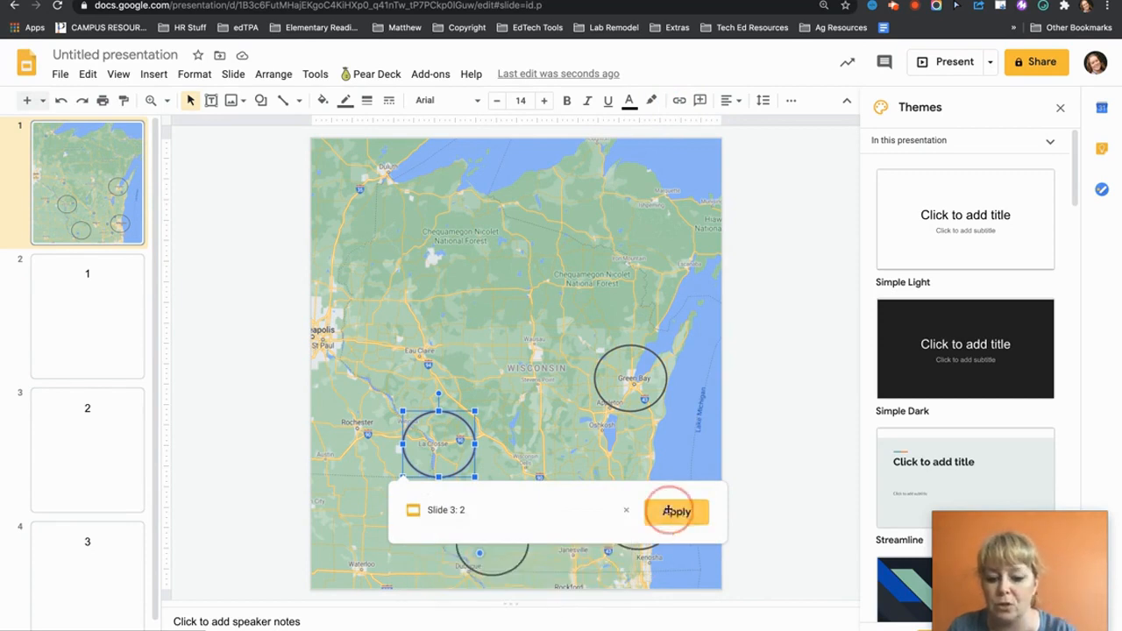
Step: Link the Green Bay circle to slide 4 of this presentation
{"action": "left_click", "coordinate": [667, 390]}
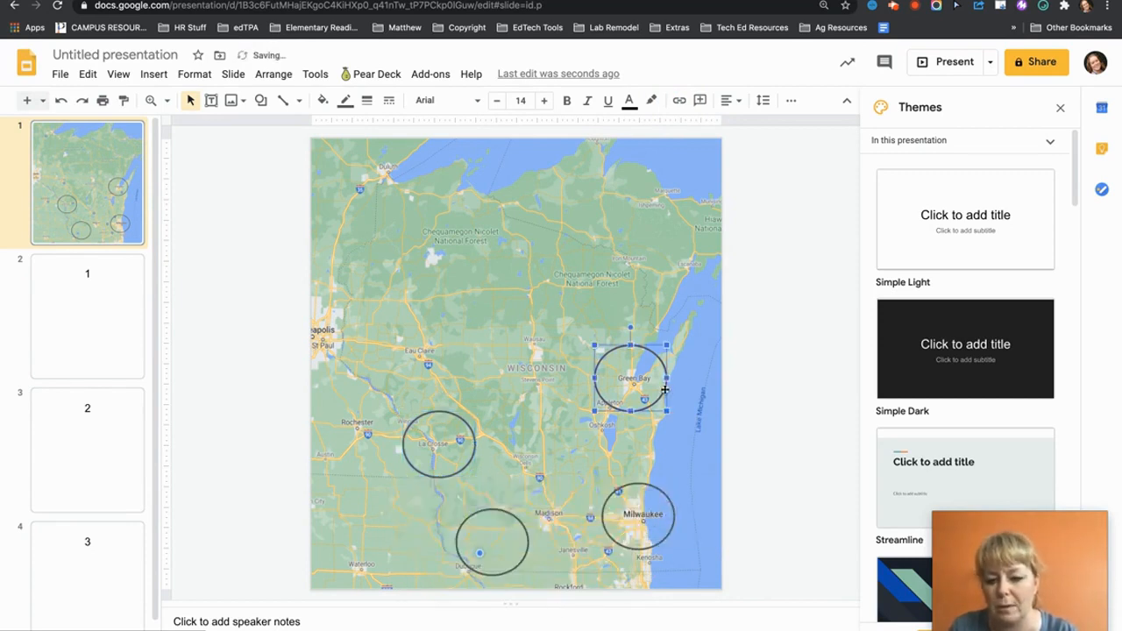
{"action": "left_click", "coordinate": [679, 102]}
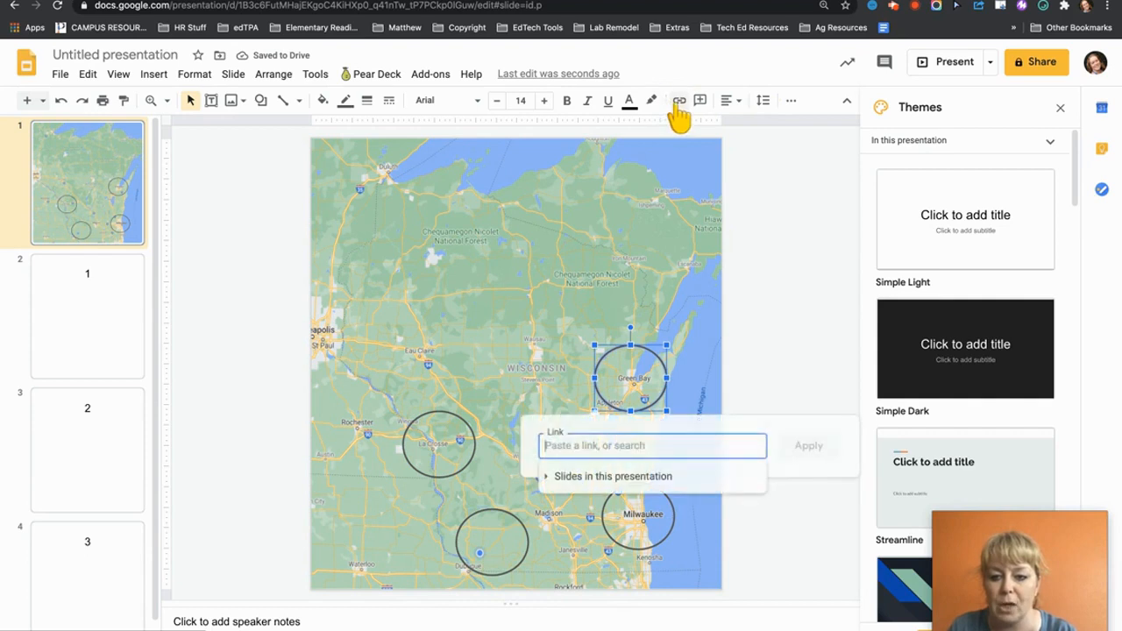
{"action": "left_click", "coordinate": [621, 478]}
{"action": "scroll", "coordinate": [621, 563], "scroll_direction": "down", "scroll_amount": 1}
{"action": "left_click", "coordinate": [615, 598]}
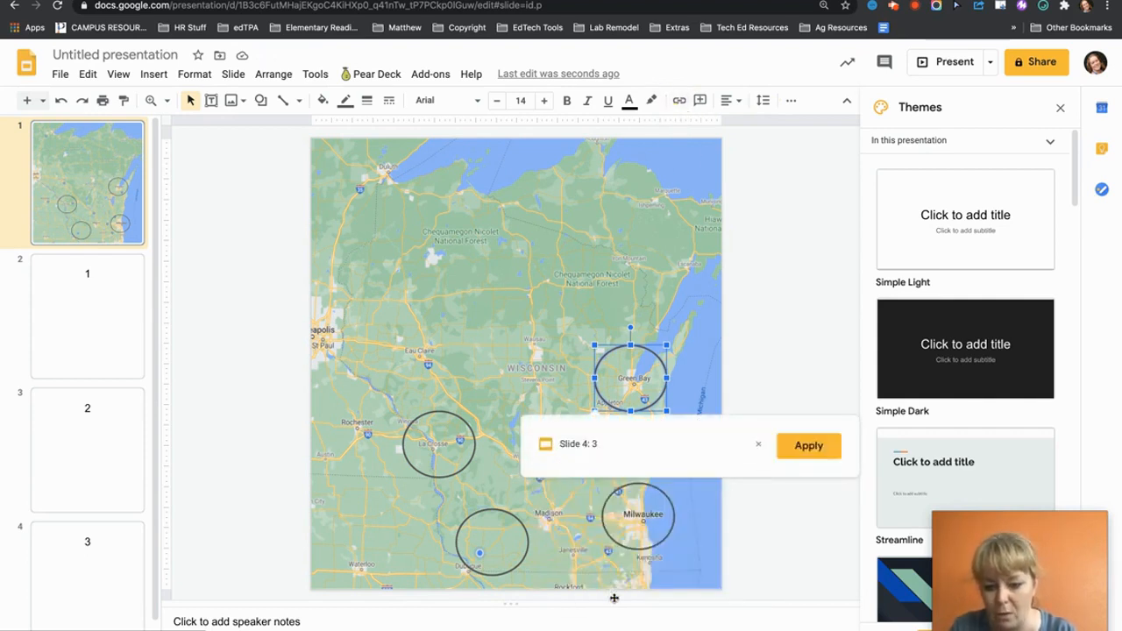
{"action": "left_click", "coordinate": [810, 447]}
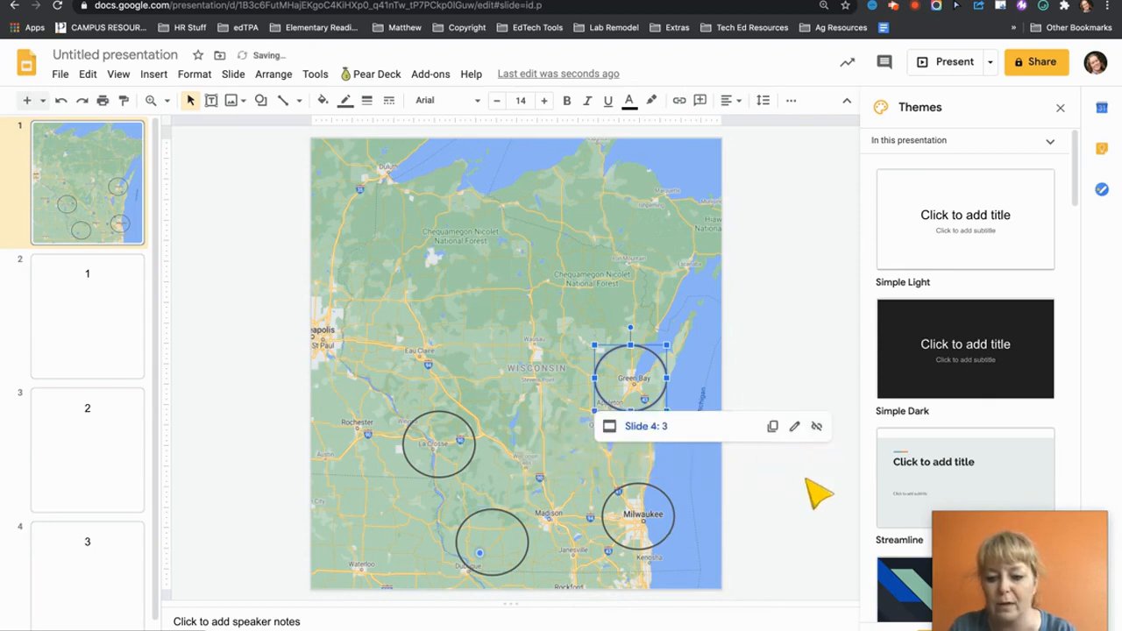
Step: Delete the unlinked circle over Milwaukee
{"action": "left_click", "coordinate": [787, 522]}
{"action": "left_click", "coordinate": [675, 522]}
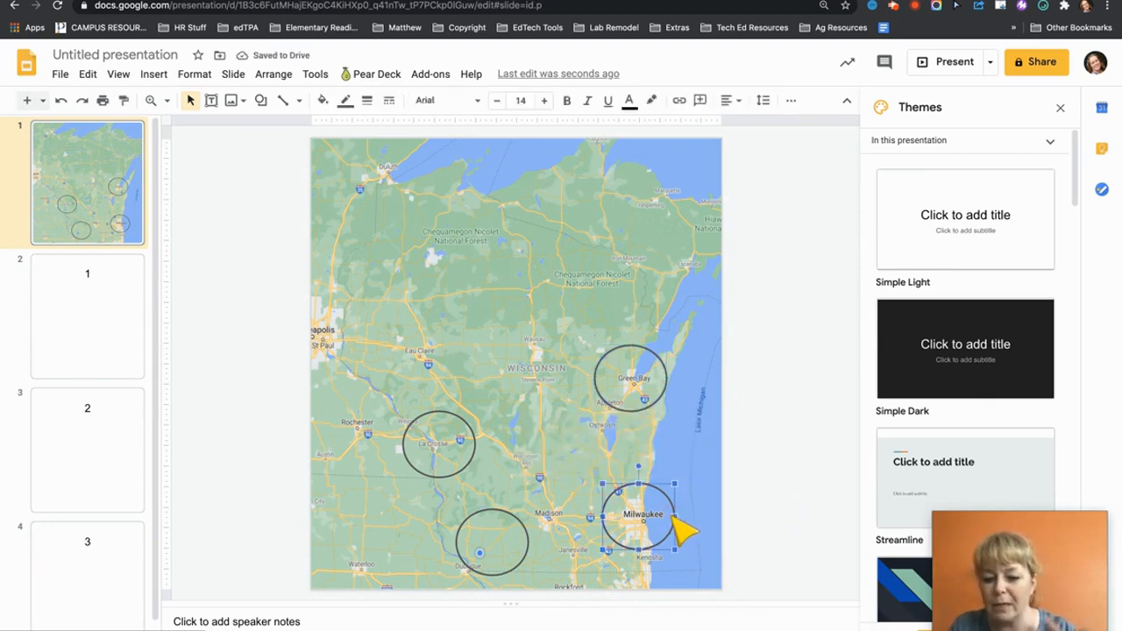
{"action": "key", "text": "Delete"}
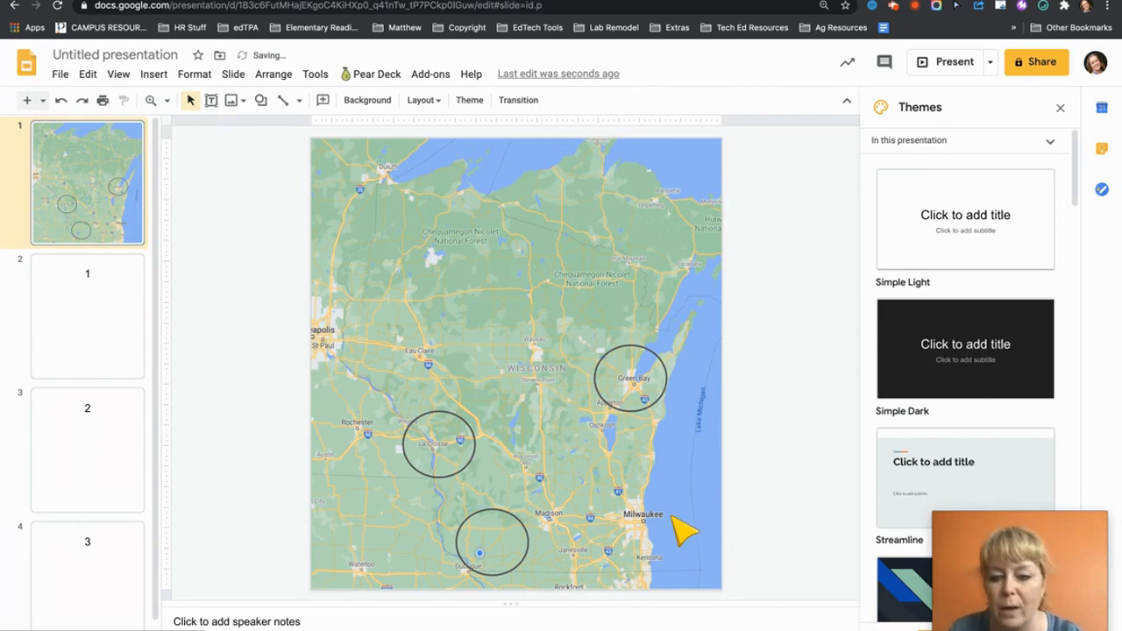
Step: Present the slideshow, test the La Crosse and Green Bay circle links, return to the map slide and exit the presentation
{"action": "left_click", "coordinate": [953, 62]}
{"action": "left_click", "coordinate": [474, 423]}
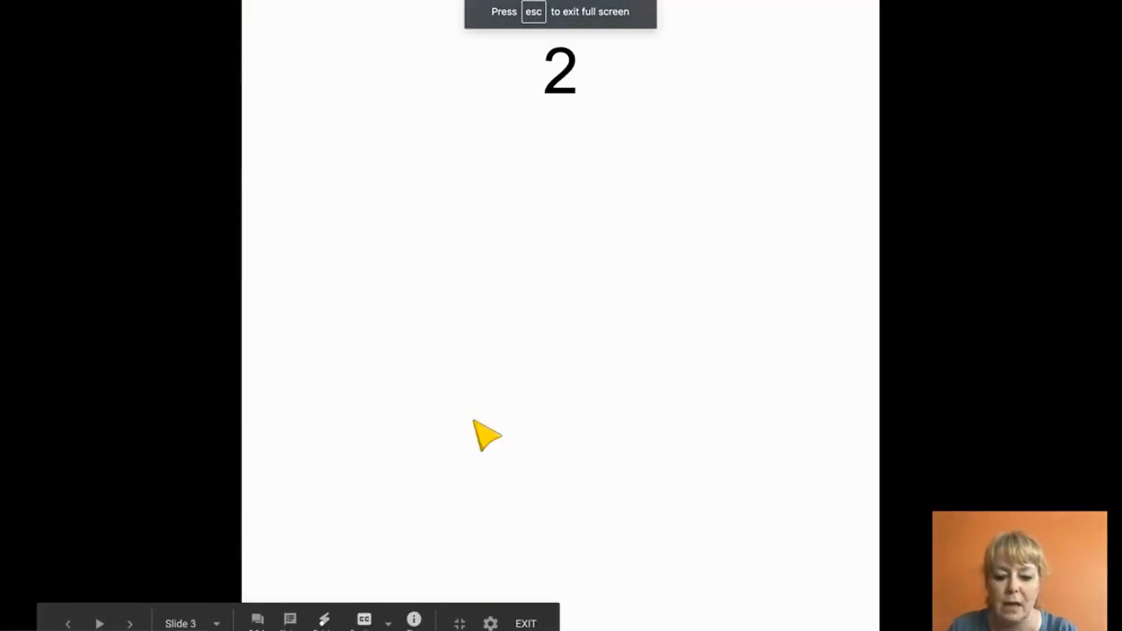
{"action": "key", "text": "Left"}
{"action": "key", "text": "Left"}
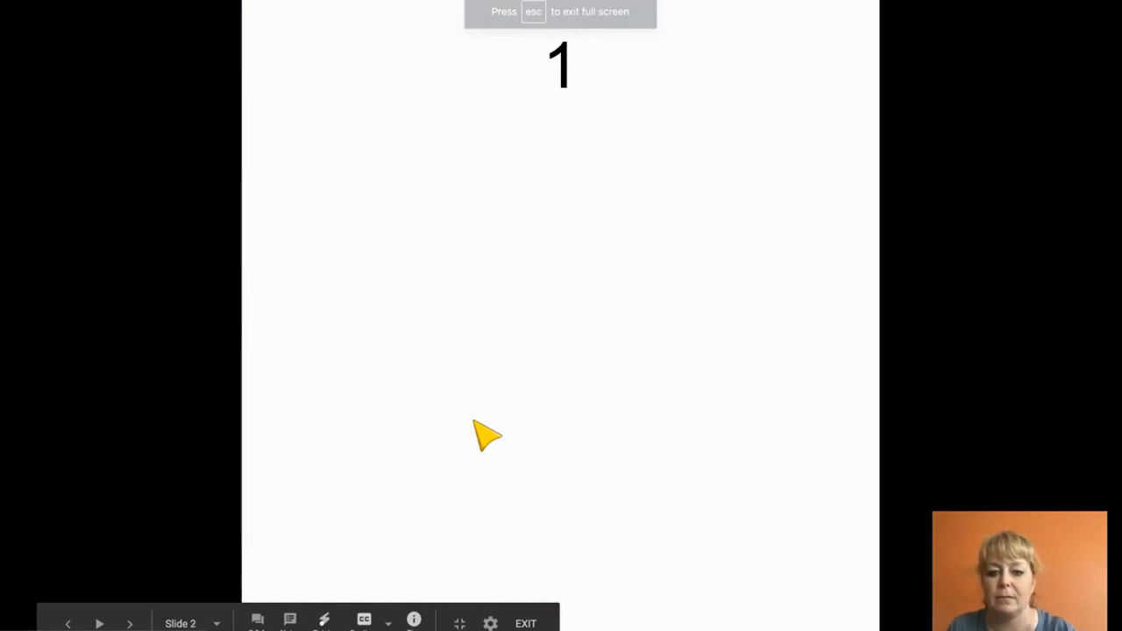
{"action": "left_click", "coordinate": [761, 388]}
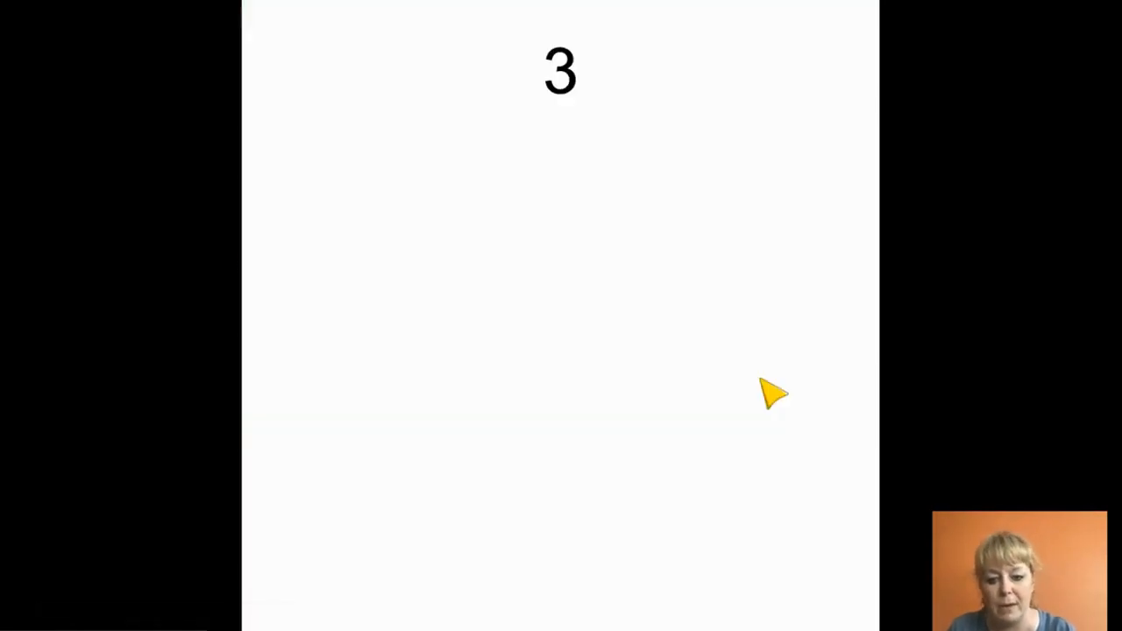
{"action": "key", "text": "Left"}
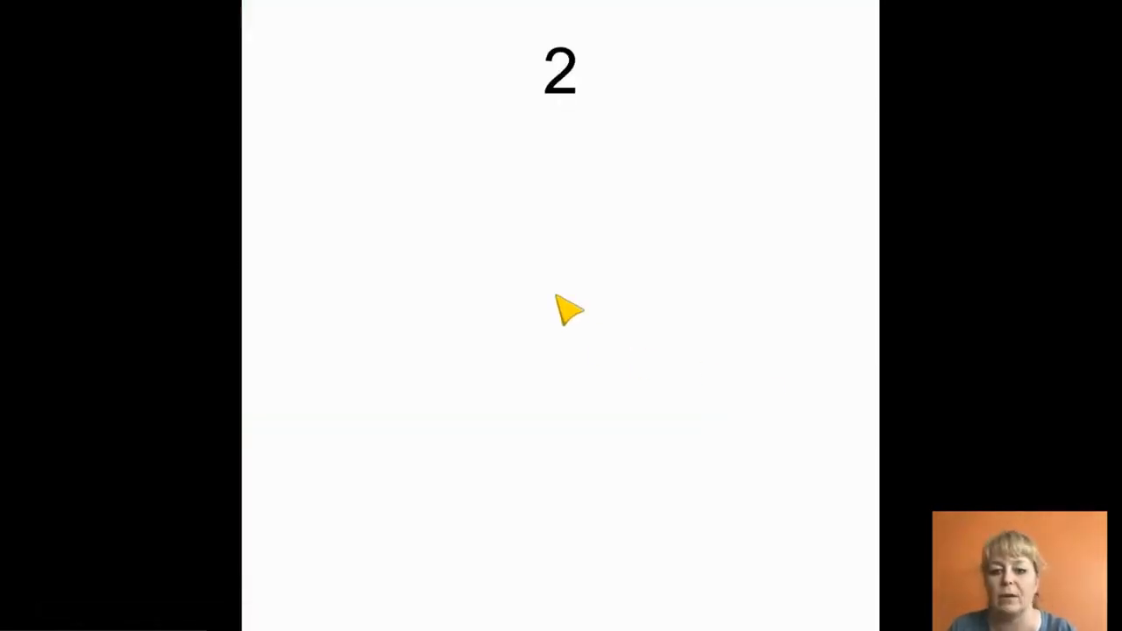
{"action": "key", "text": "Left"}
{"action": "key", "text": "Left"}
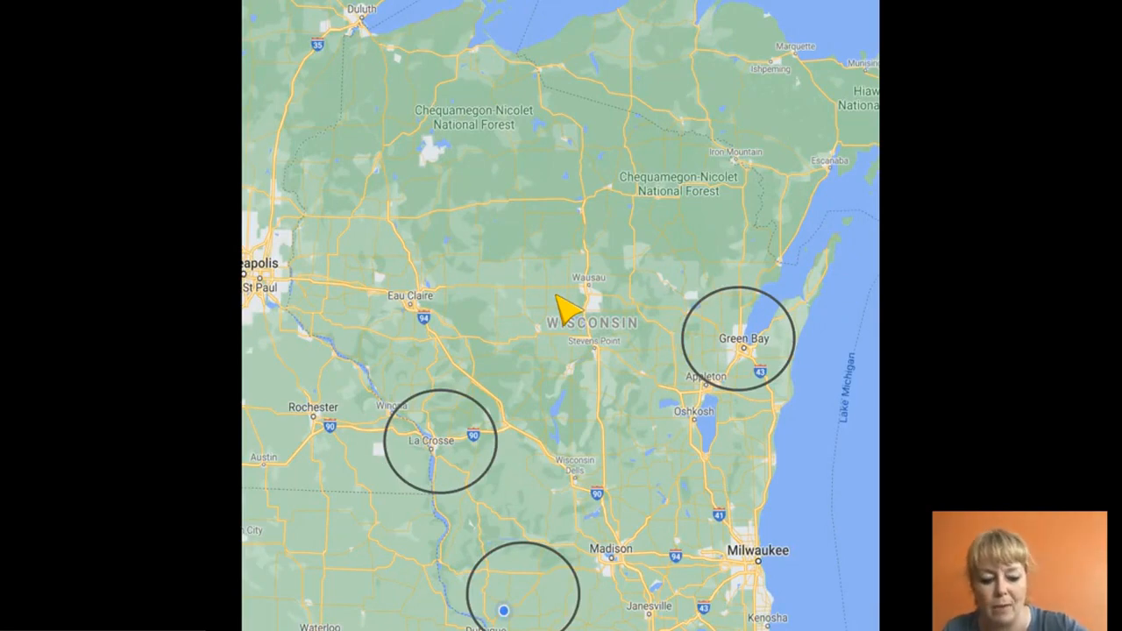
{"action": "key", "text": "Escape"}
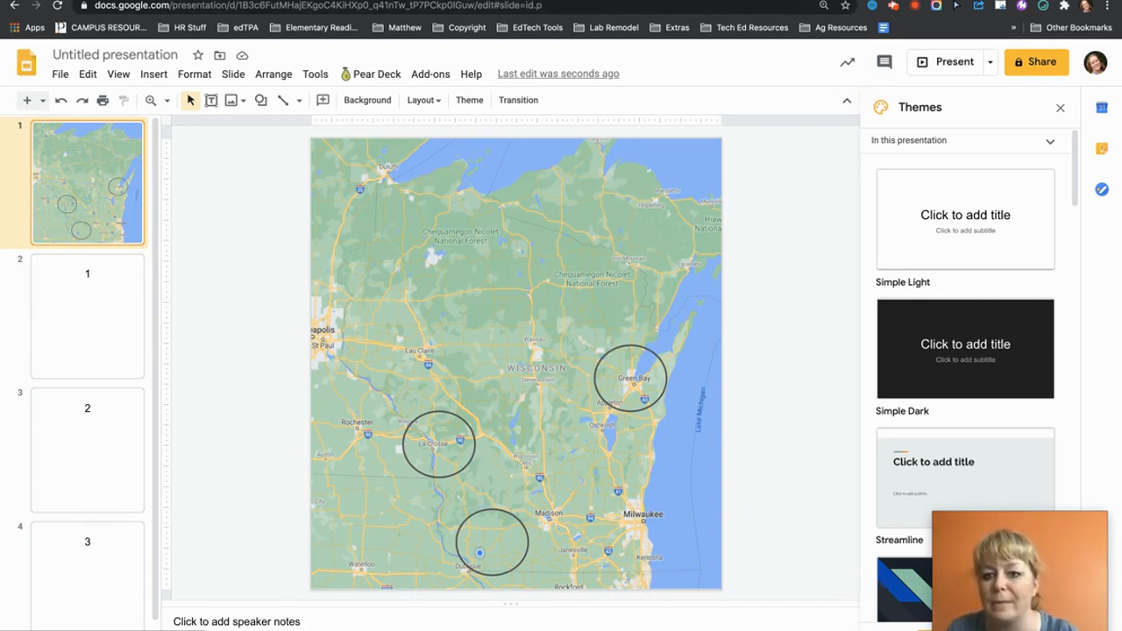
Step: Switch to the Noun Project results for "home" and copy the image of the house inside a circle
{"action": "key", "text": "ctrl+Tab"}
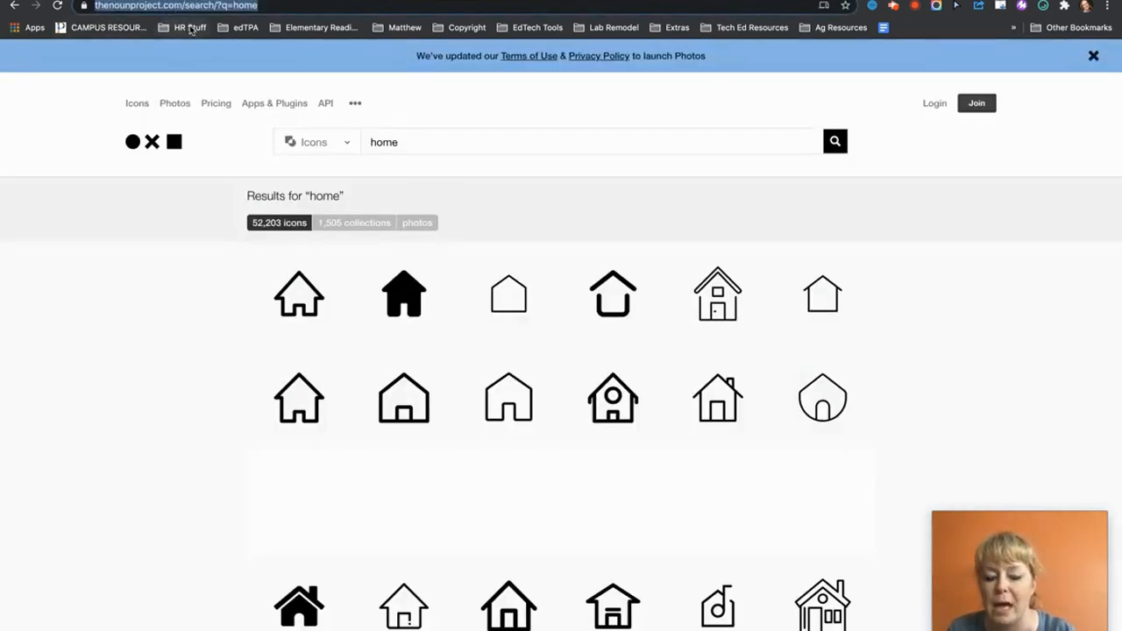
{"action": "scroll", "coordinate": [405, 521], "scroll_direction": "down", "scroll_amount": 7}
{"action": "scroll", "coordinate": [401, 522], "scroll_direction": "down", "scroll_amount": 3}
{"action": "scroll", "coordinate": [406, 521], "scroll_direction": "up", "scroll_amount": 3}
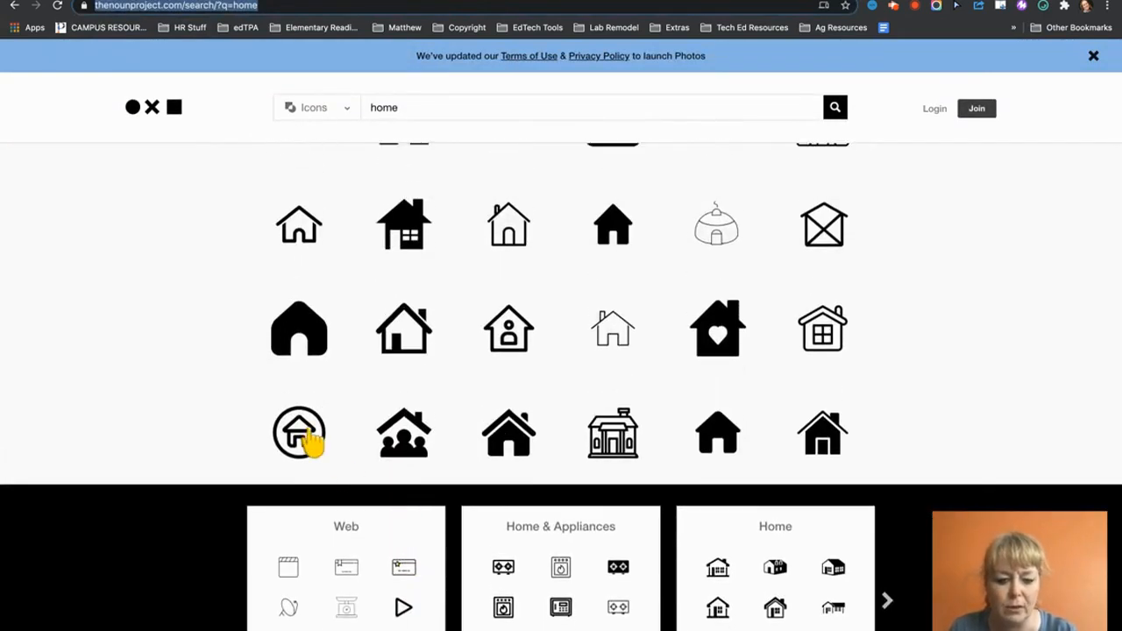
{"action": "right_click", "coordinate": [308, 433]}
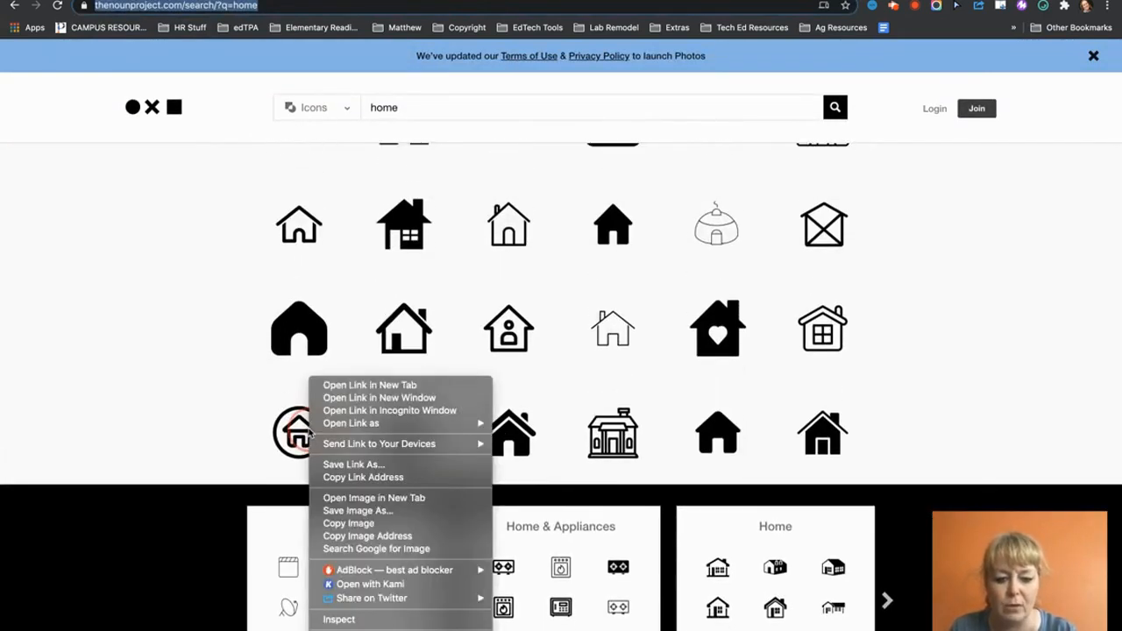
{"action": "left_click", "coordinate": [358, 523]}
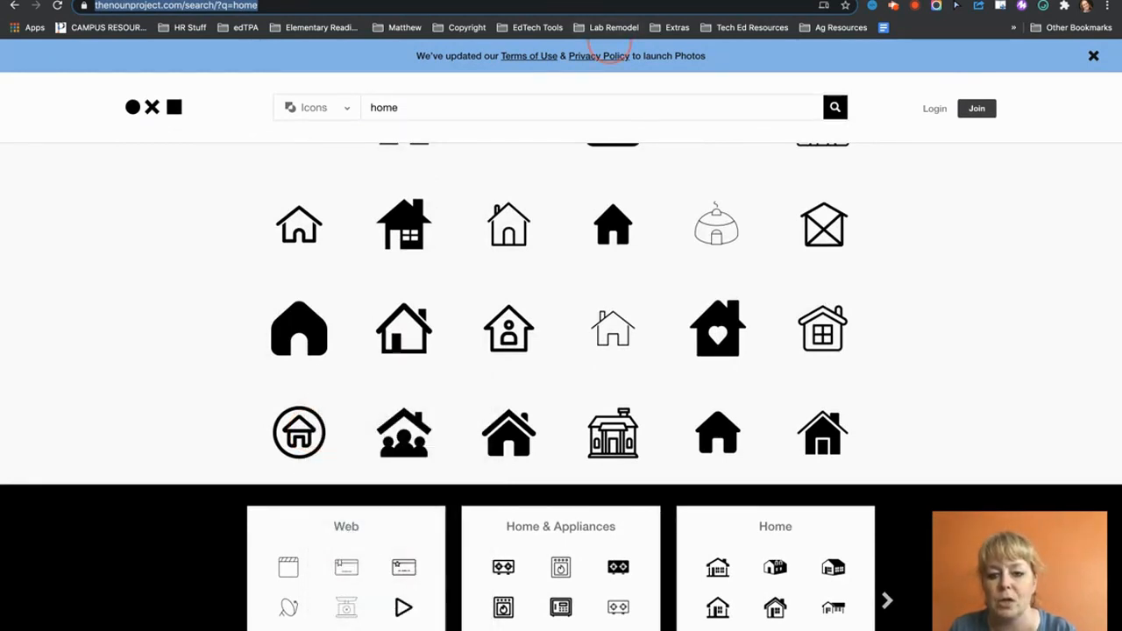
Step: Switch back to the Google Slides presentation, paste the home icon on slide 2 and shrink it into the slide's lower-right corner
{"action": "left_click", "coordinate": [610, 2]}
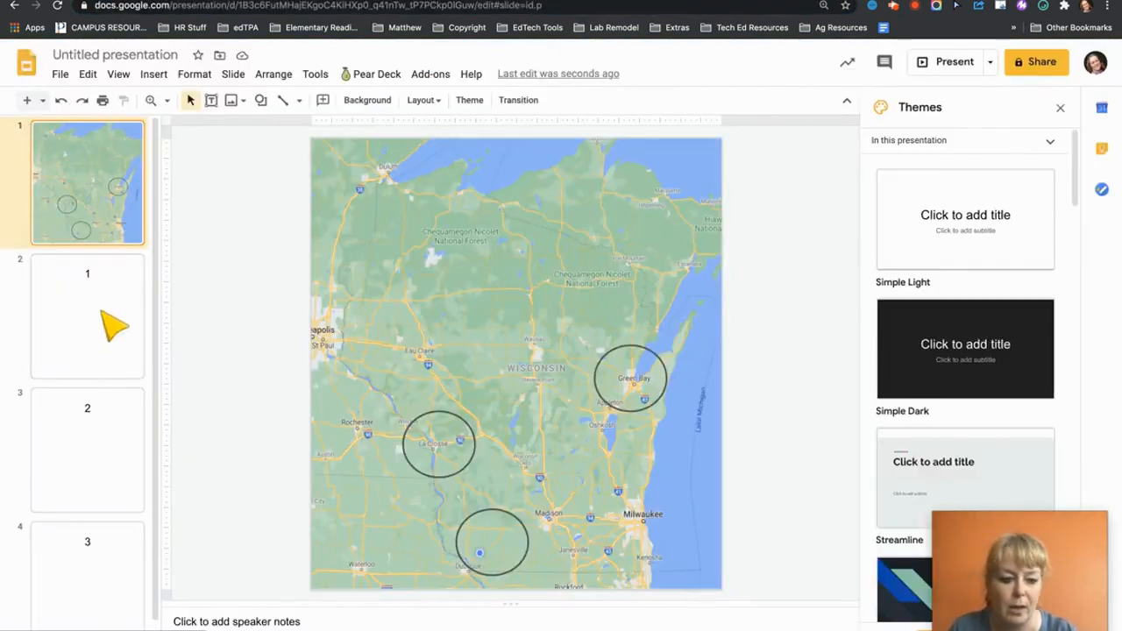
{"action": "left_click", "coordinate": [105, 344]}
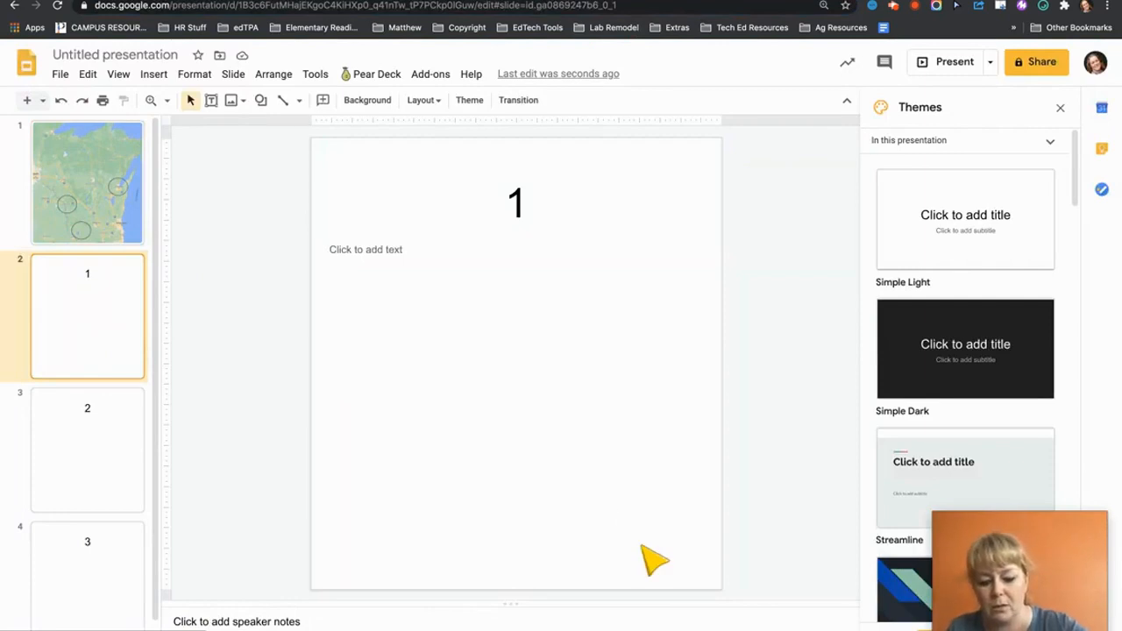
{"action": "key", "text": "ctrl+v"}
{"action": "left_click_drag", "start_coordinate": [523, 374], "coordinate": [682, 552]}
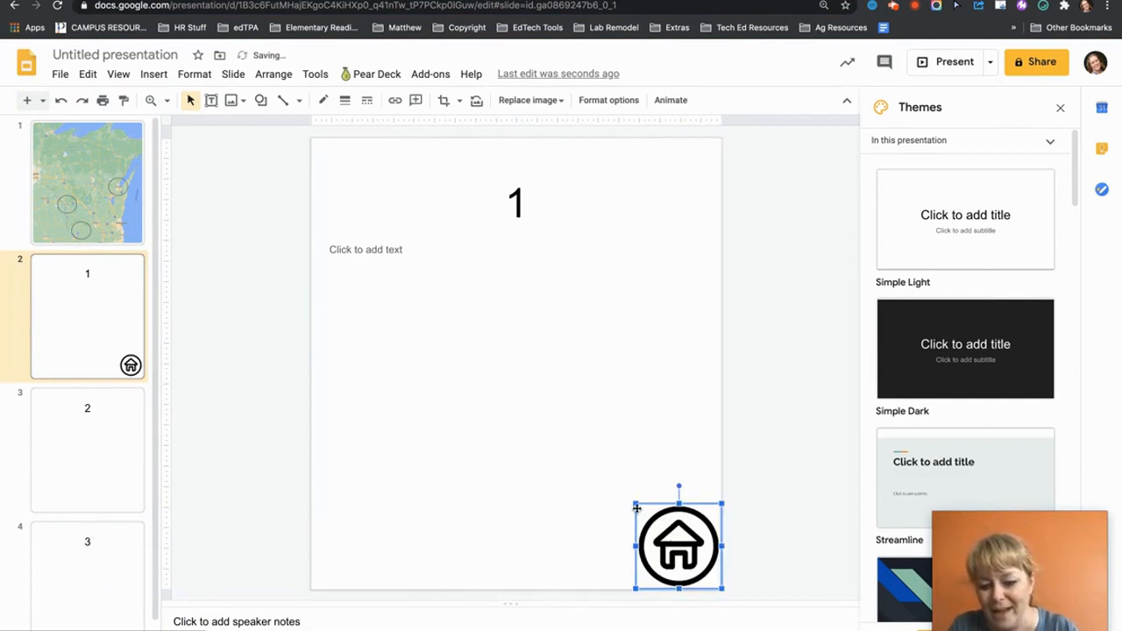
{"action": "left_click_drag", "start_coordinate": [633, 504], "coordinate": [671, 539]}
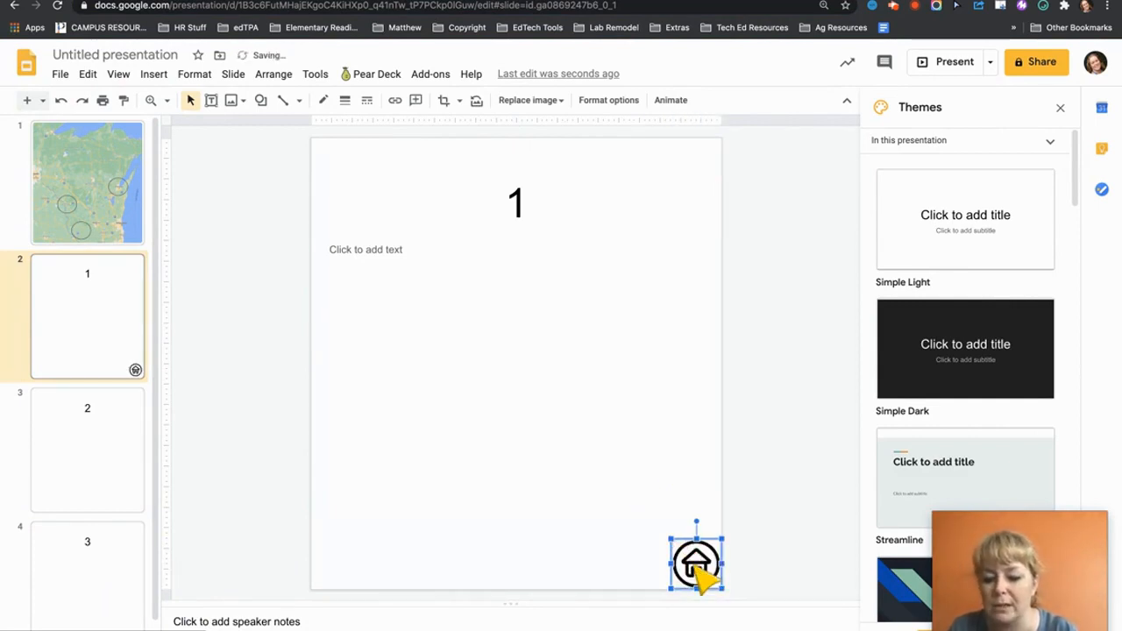
Step: Link the home icon on slide 2 to the First Slide of this presentation
{"action": "left_click", "coordinate": [394, 104]}
{"action": "left_click", "coordinate": [647, 586]}
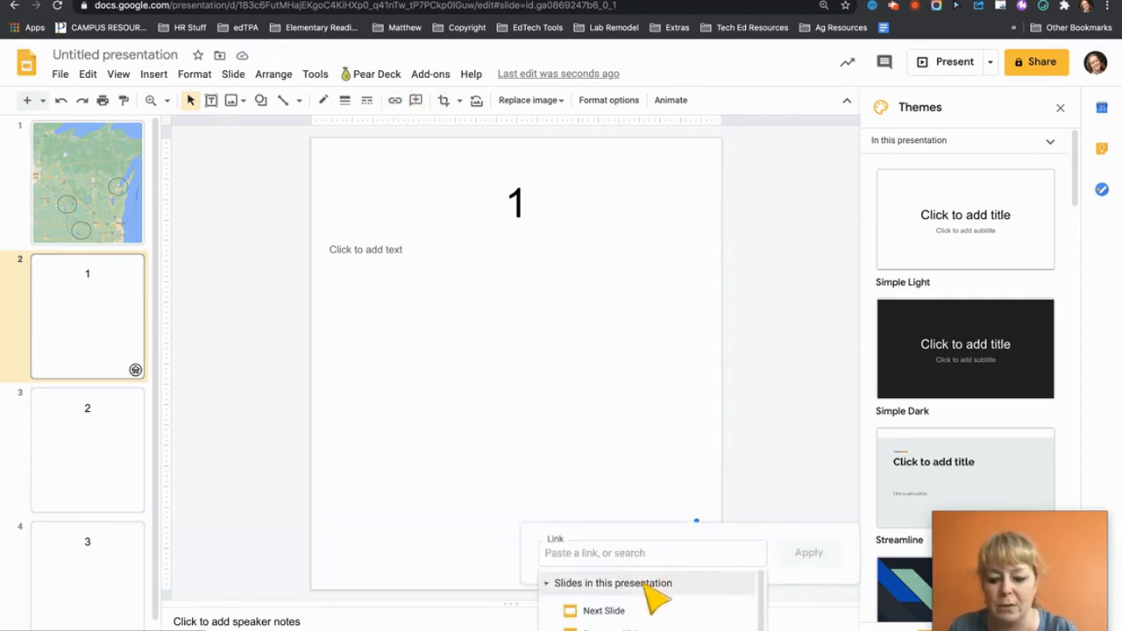
{"action": "left_click", "coordinate": [638, 630]}
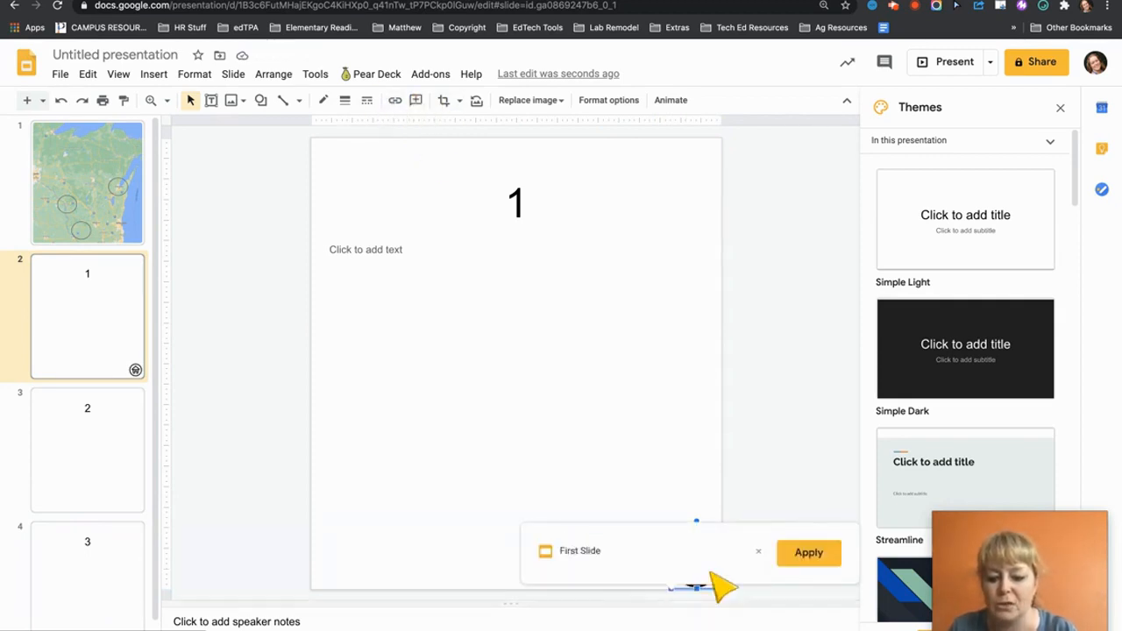
{"action": "left_click", "coordinate": [808, 554]}
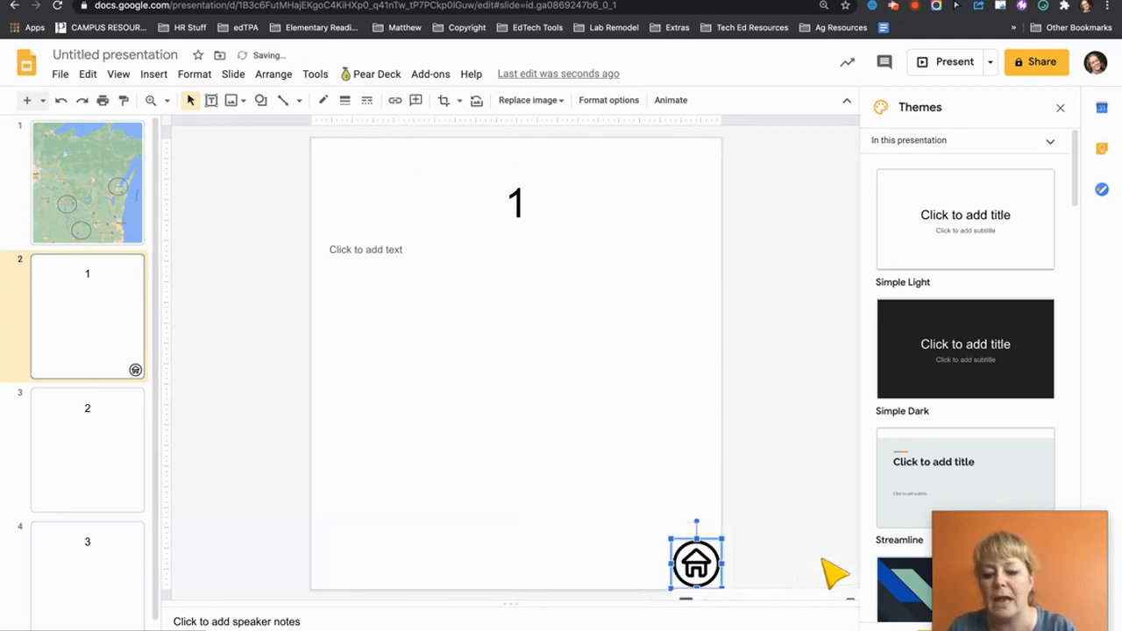
Step: Paste the linked home icon onto slides 3 and 4
{"action": "left_click", "coordinate": [127, 474]}
{"action": "key", "text": "ctrl+v"}
{"action": "left_click", "coordinate": [115, 584]}
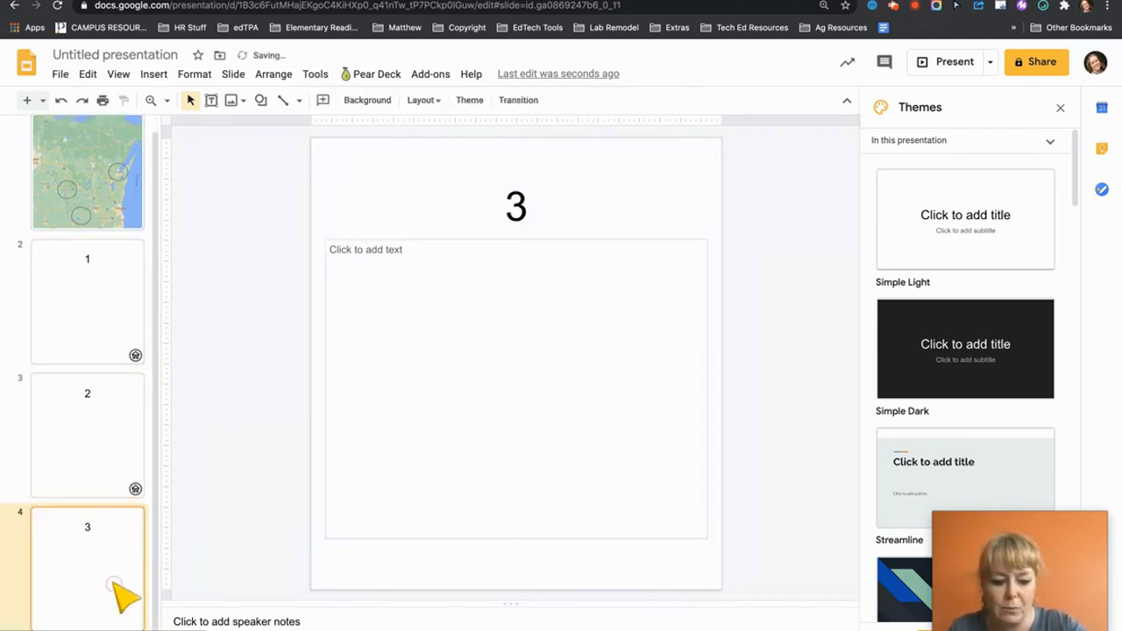
{"action": "key", "text": "ctrl+v"}
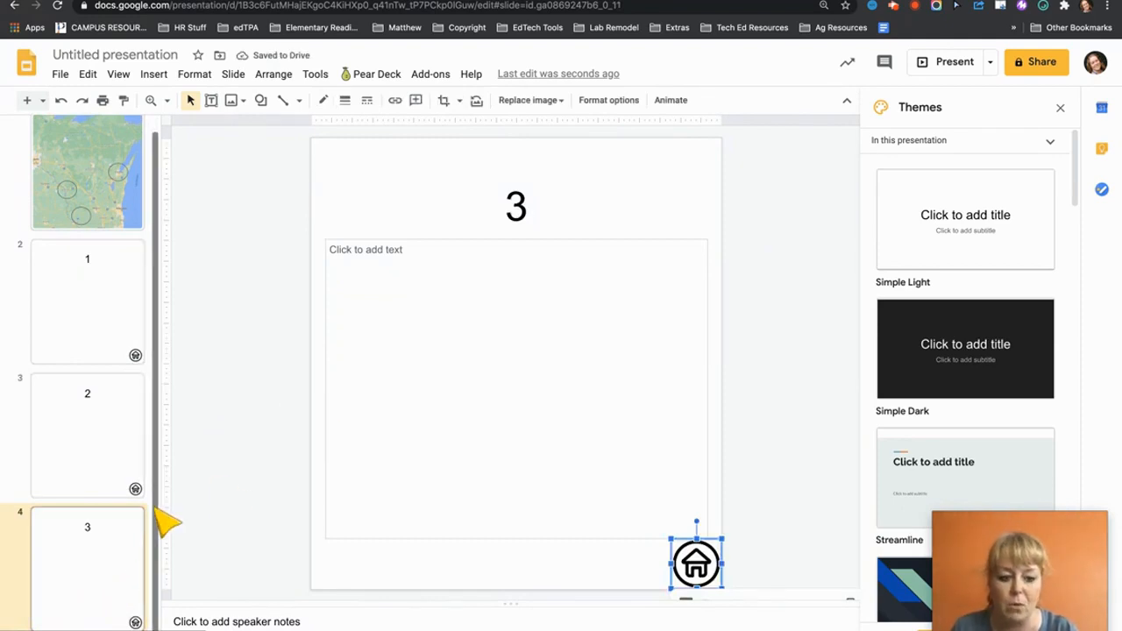
Step: Present from the map slide, test all three circle links and the home icon on each numbered slide, and exit the presentation
{"action": "left_click", "coordinate": [132, 206]}
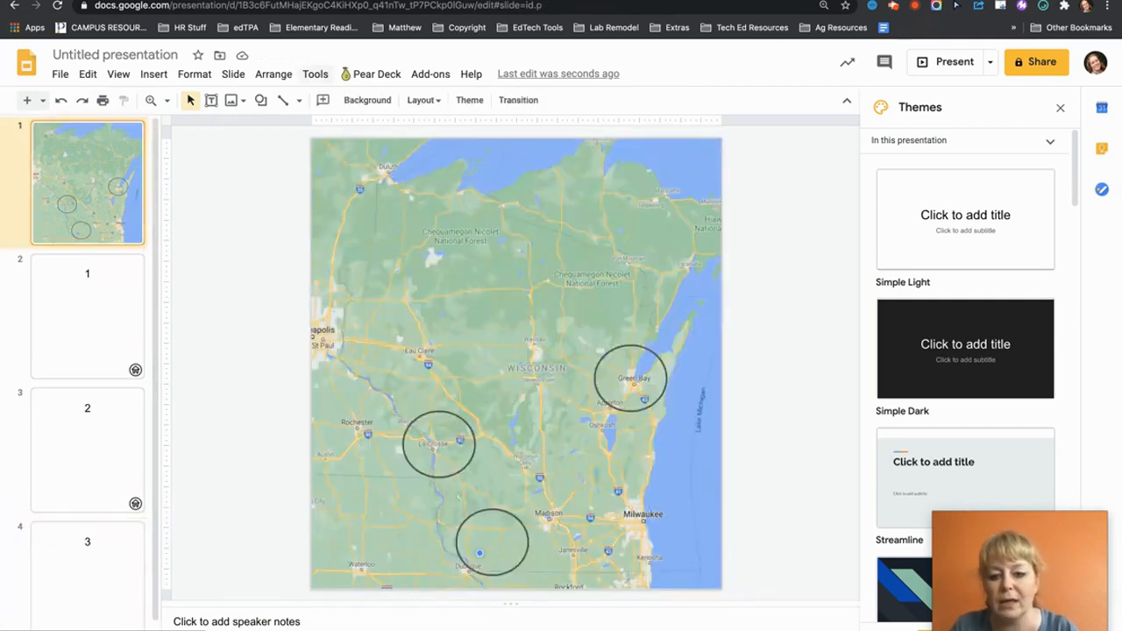
{"action": "left_click", "coordinate": [957, 63]}
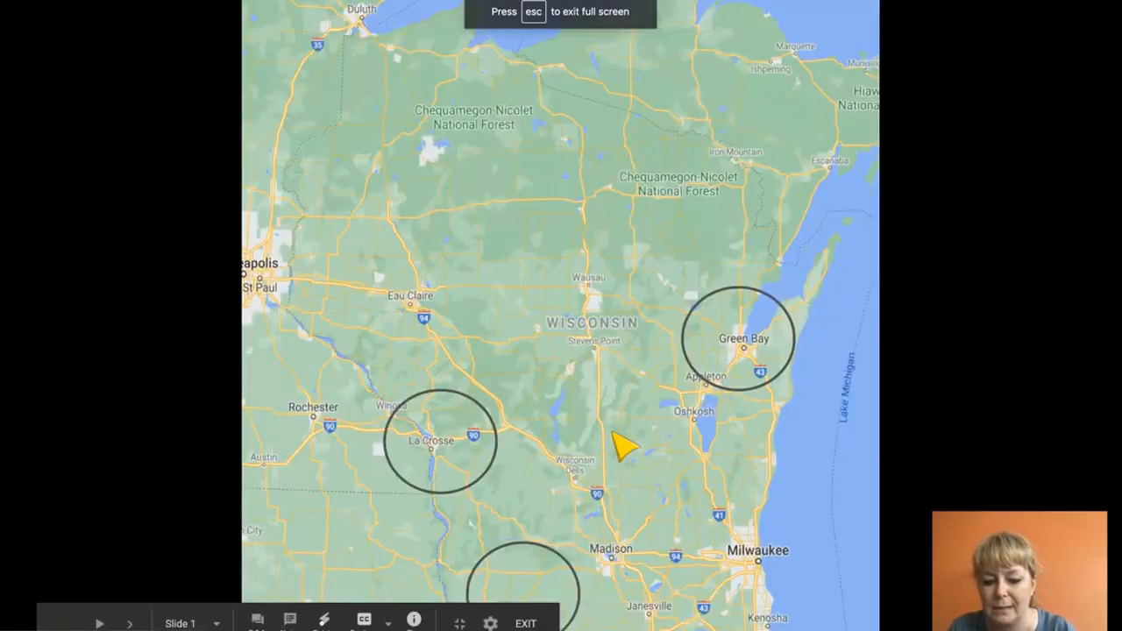
{"action": "left_click", "coordinate": [731, 340]}
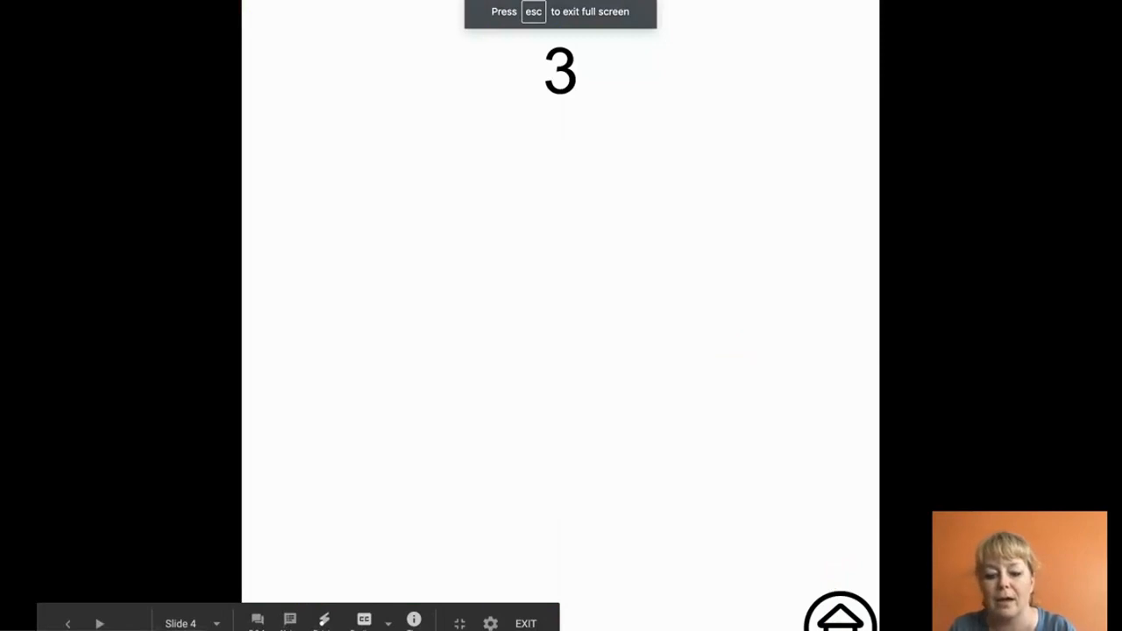
{"action": "left_click", "coordinate": [840, 612]}
{"action": "left_click", "coordinate": [448, 454]}
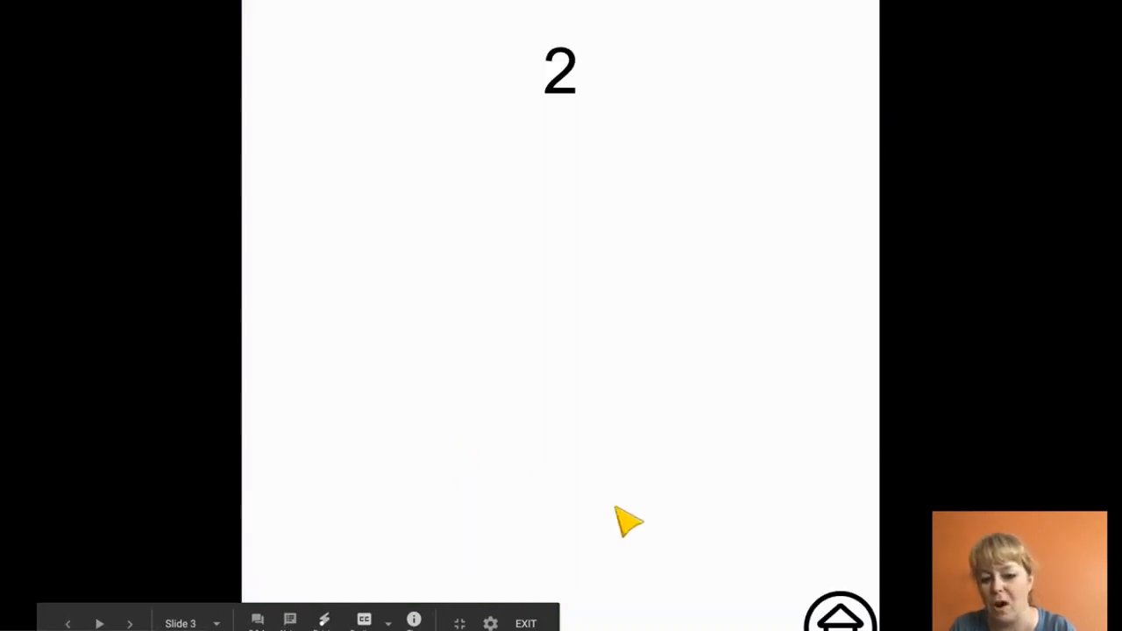
{"action": "left_click", "coordinate": [840, 614]}
{"action": "left_click", "coordinate": [513, 576]}
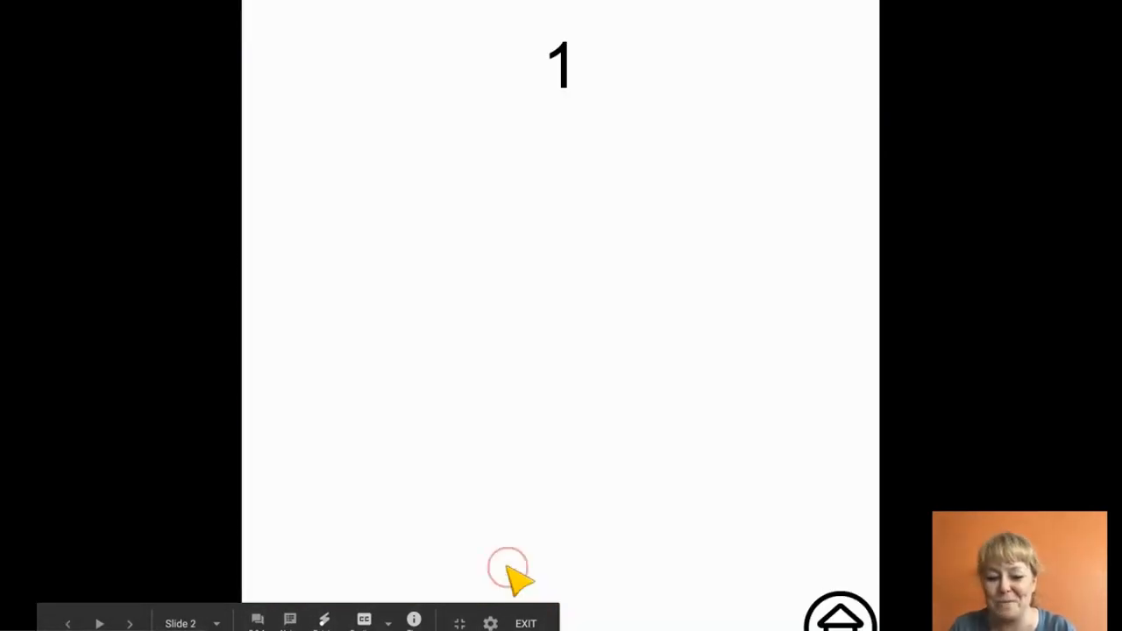
{"action": "left_click", "coordinate": [840, 615]}
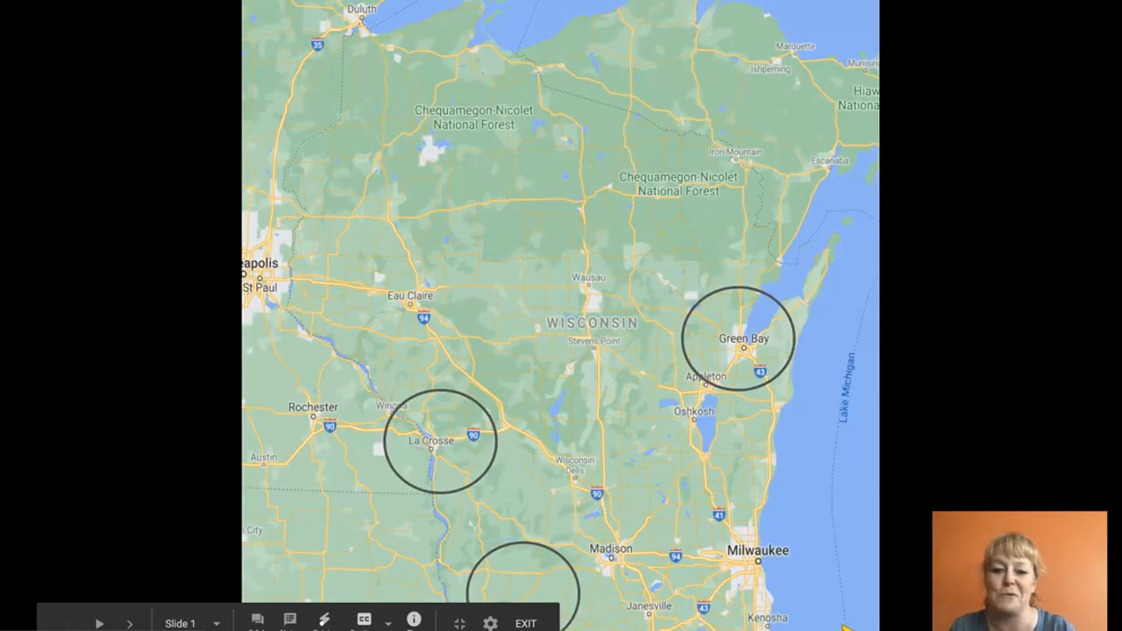
{"action": "key", "text": "Escape"}
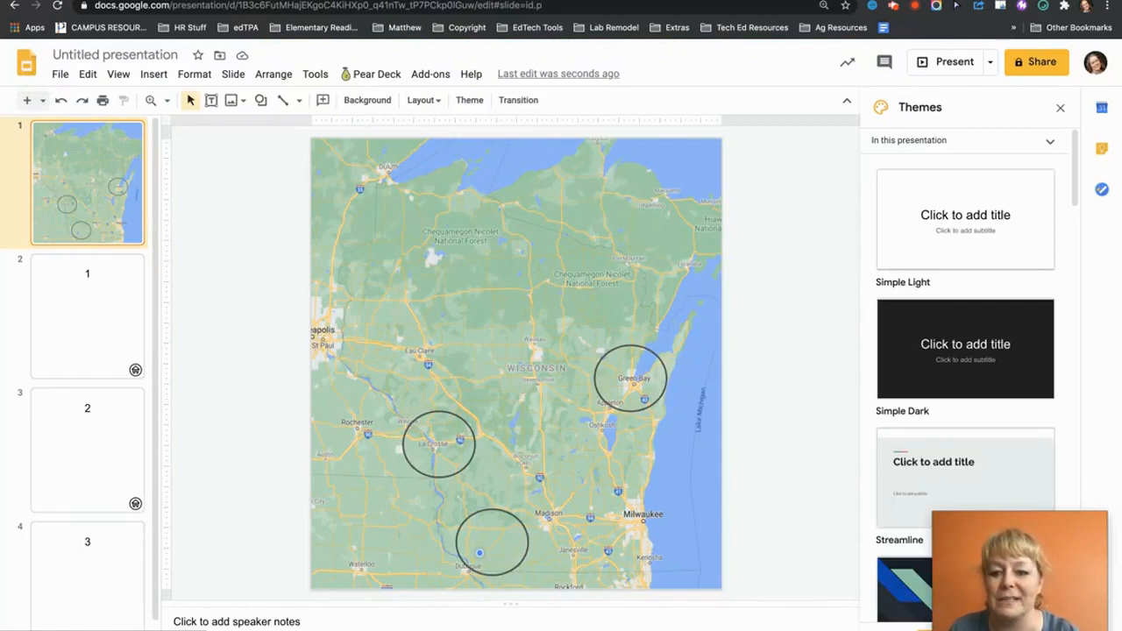
{"action": "left_click", "coordinate": [230, 1]}
{"action": "left_click", "coordinate": [170, 7]}
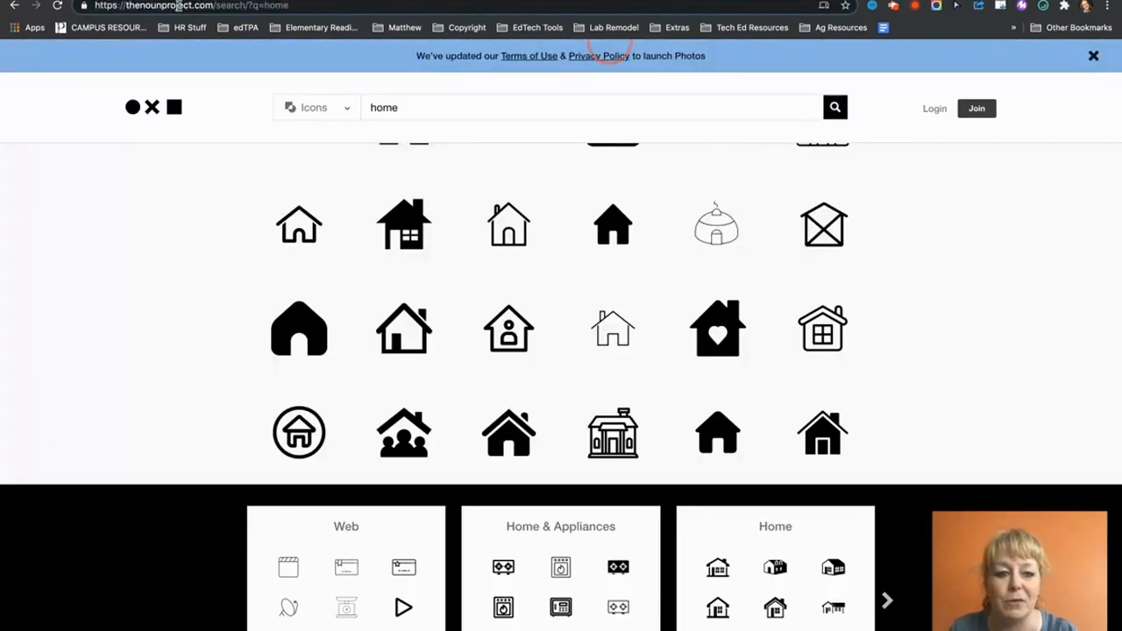
{"action": "left_click_drag", "start_coordinate": [208, 7], "coordinate": [114, 7]}
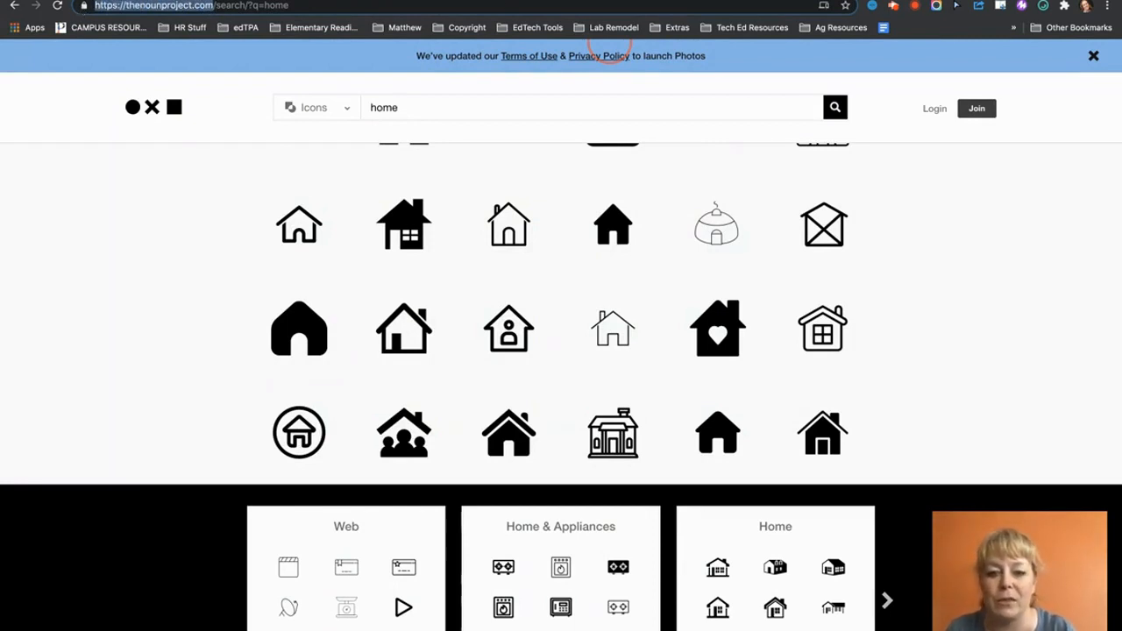
{"action": "key", "text": "ctrl+shift+Tab"}
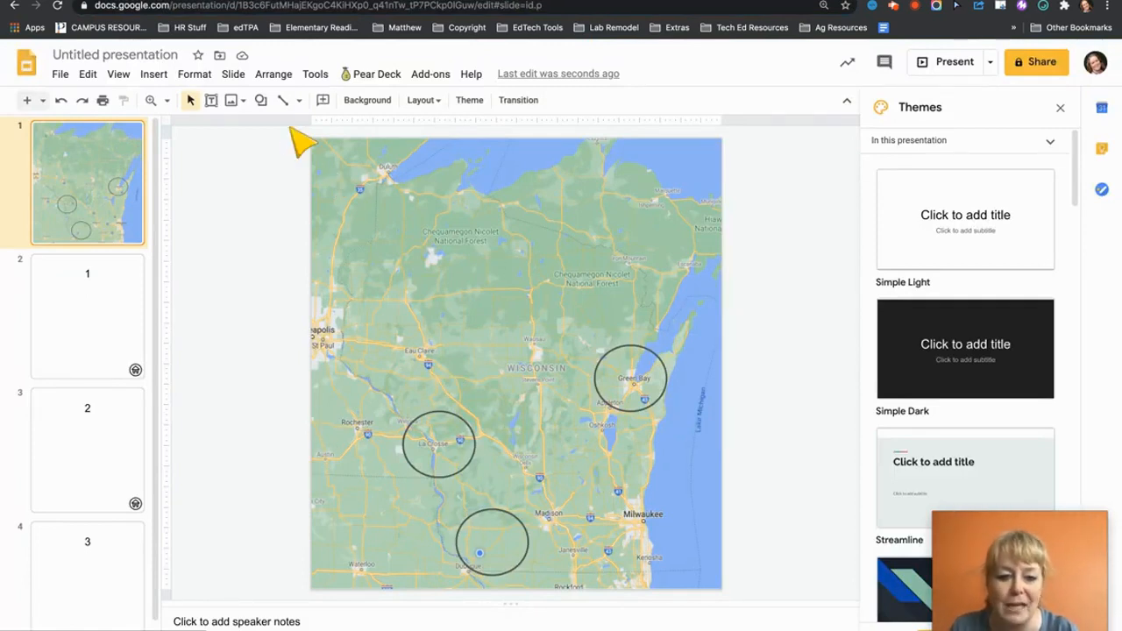
{"action": "left_click", "coordinate": [318, 146]}
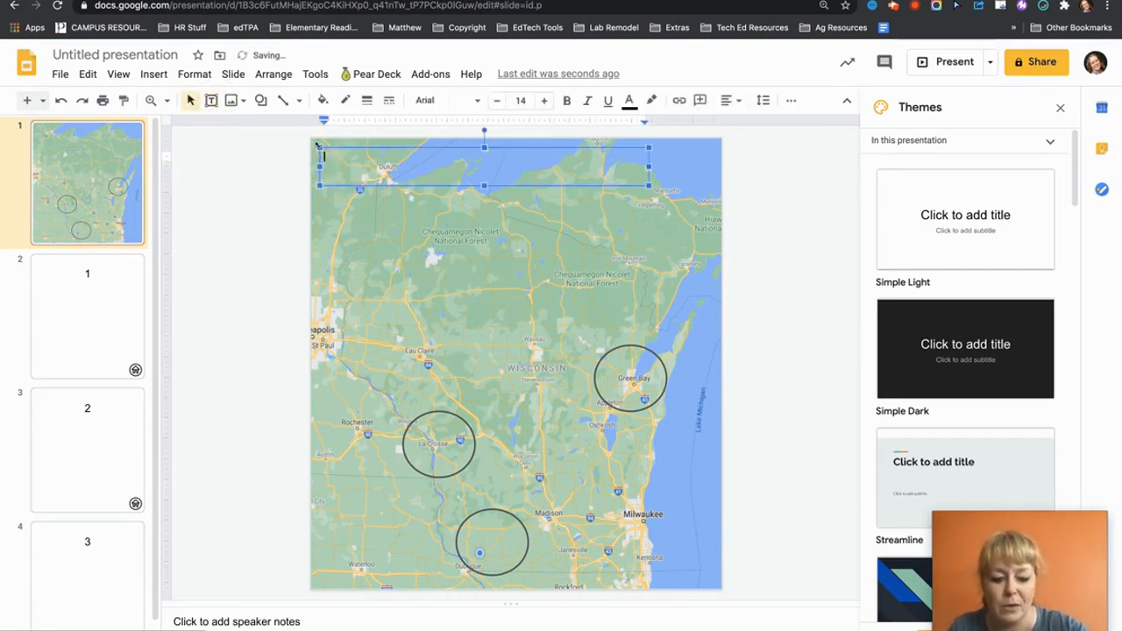
{"action": "key", "text": "ctrl+v"}
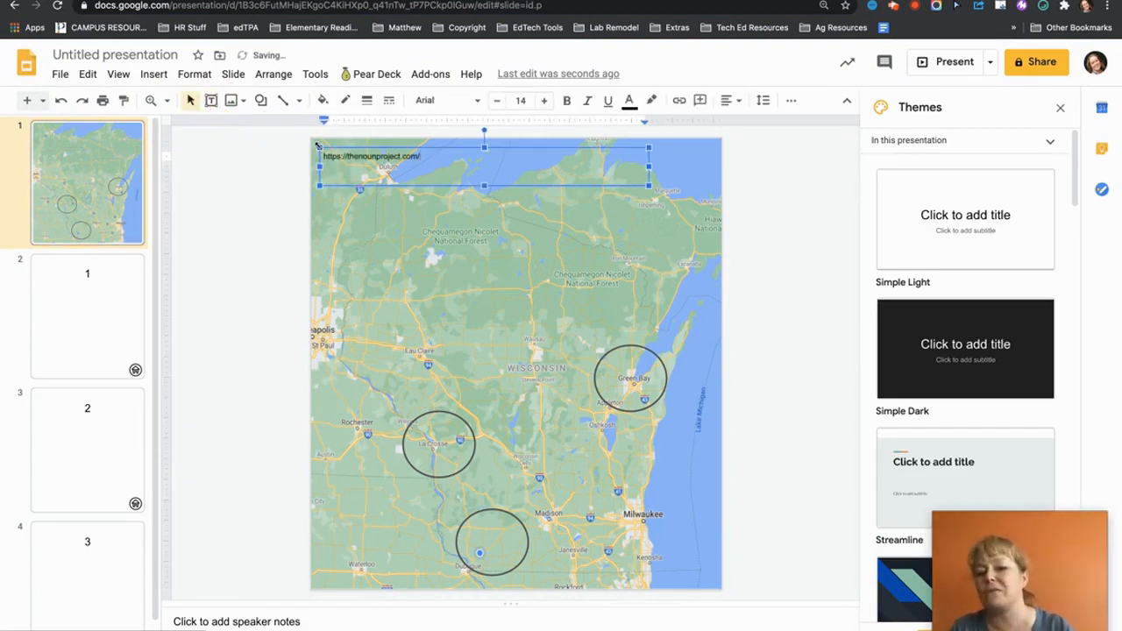